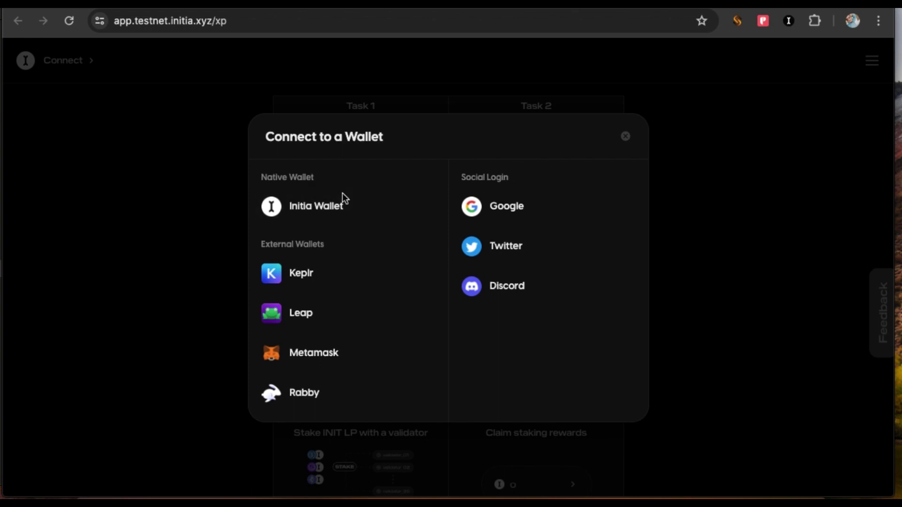
- Connect the Initia Wallet to the XP page and open the Task 2 page for buying an Initia username
{"action": "left_click", "coordinate": [326, 206]}
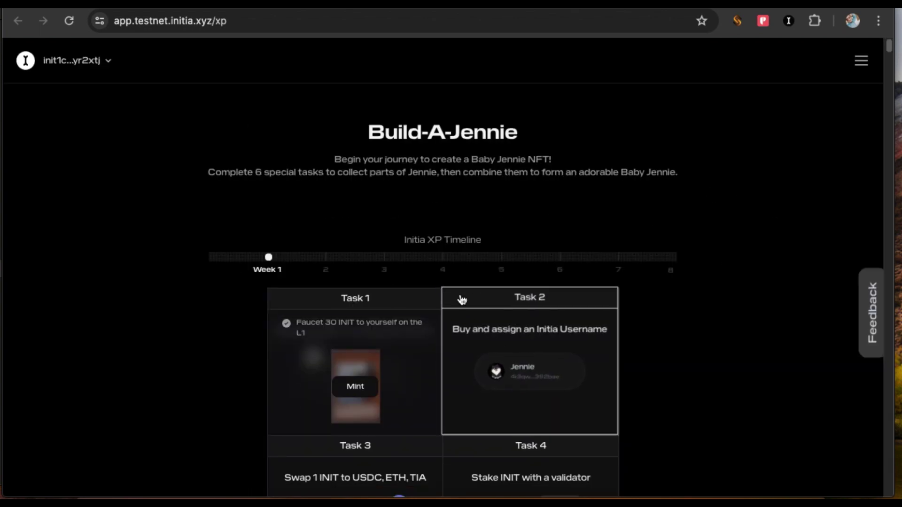
{"action": "scroll", "coordinate": [620, 201], "scroll_direction": "down", "scroll_amount": 5}
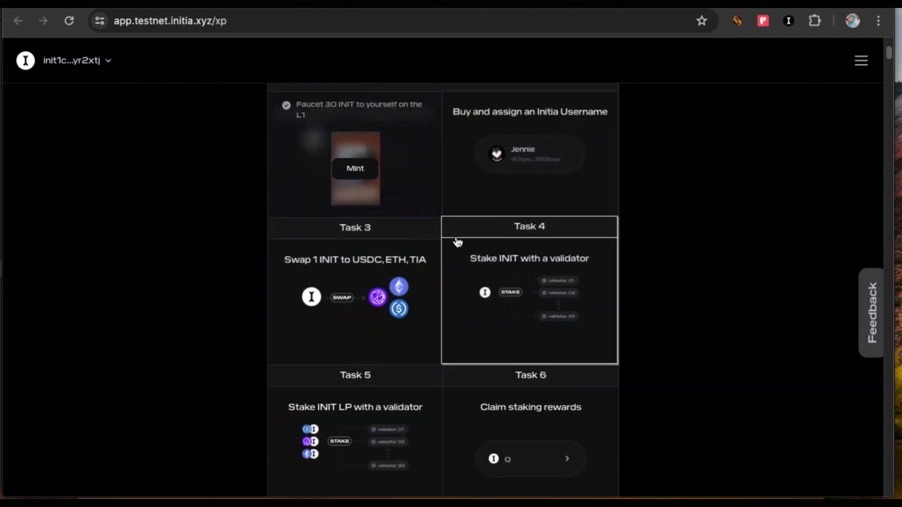
{"action": "scroll", "coordinate": [601, 234], "scroll_direction": "up", "scroll_amount": 3}
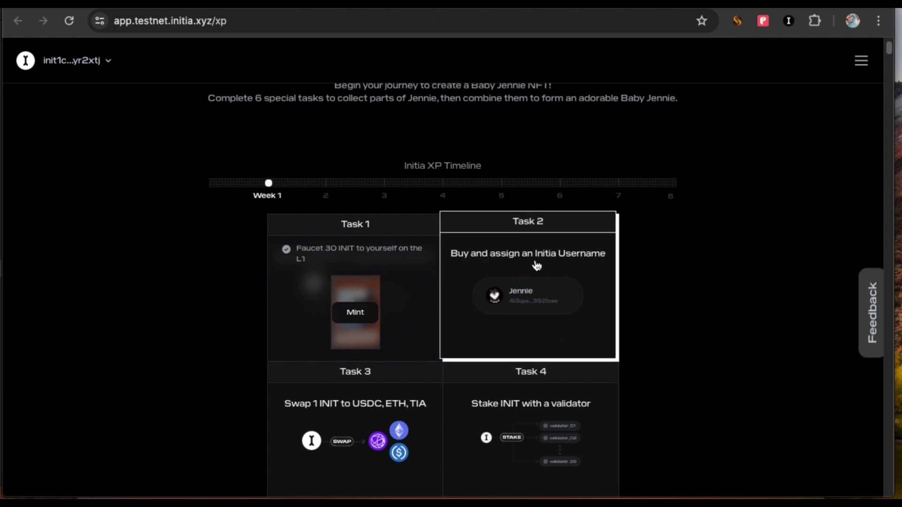
{"action": "left_click", "coordinate": [532, 292]}
- Return to the XP page and review the six Build-A-Jennie tasks and the leaderboard
{"action": "left_click", "coordinate": [337, 8]}
{"action": "scroll", "coordinate": [639, 279], "scroll_direction": "down", "scroll_amount": 7}
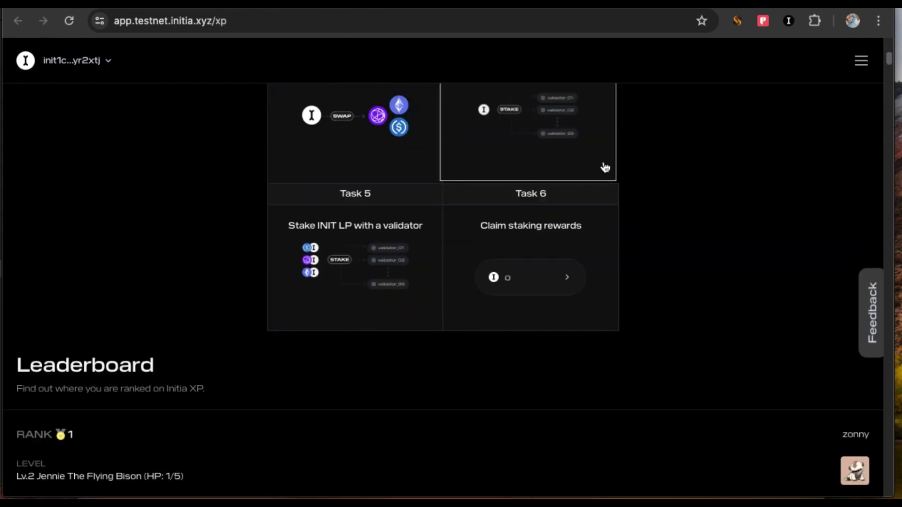
{"action": "scroll", "coordinate": [605, 167], "scroll_direction": "up", "scroll_amount": 4}
{"action": "scroll", "coordinate": [188, 304], "scroll_direction": "down", "scroll_amount": 10}
{"action": "scroll", "coordinate": [188, 304], "scroll_direction": "down", "scroll_amount": 8}
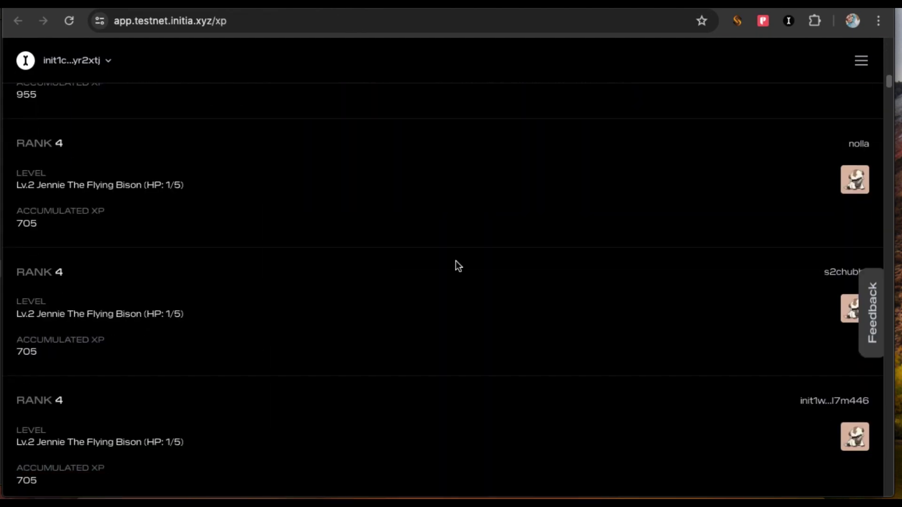
{"action": "scroll", "coordinate": [455, 264], "scroll_direction": "up", "scroll_amount": 20}
{"action": "left_click", "coordinate": [480, 7]}
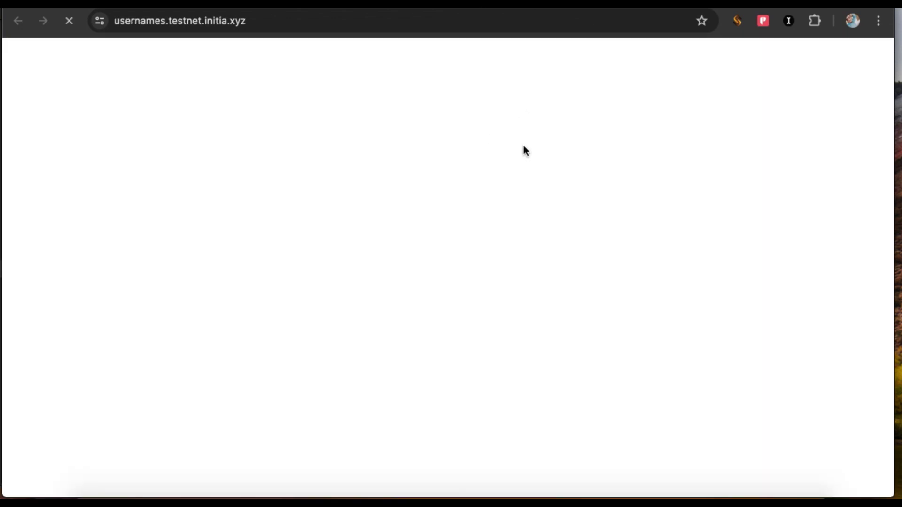
{"action": "left_click", "coordinate": [312, 9]}
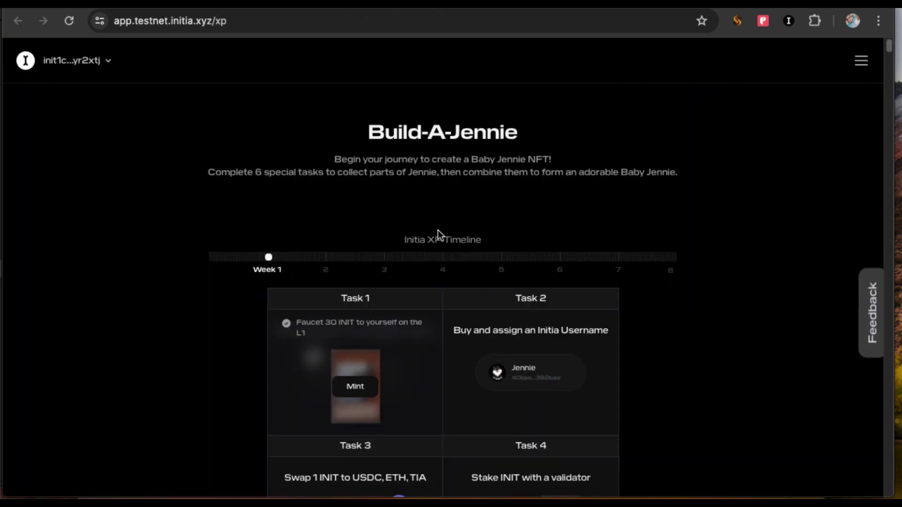
{"action": "scroll", "coordinate": [439, 233], "scroll_direction": "down", "scroll_amount": 5}
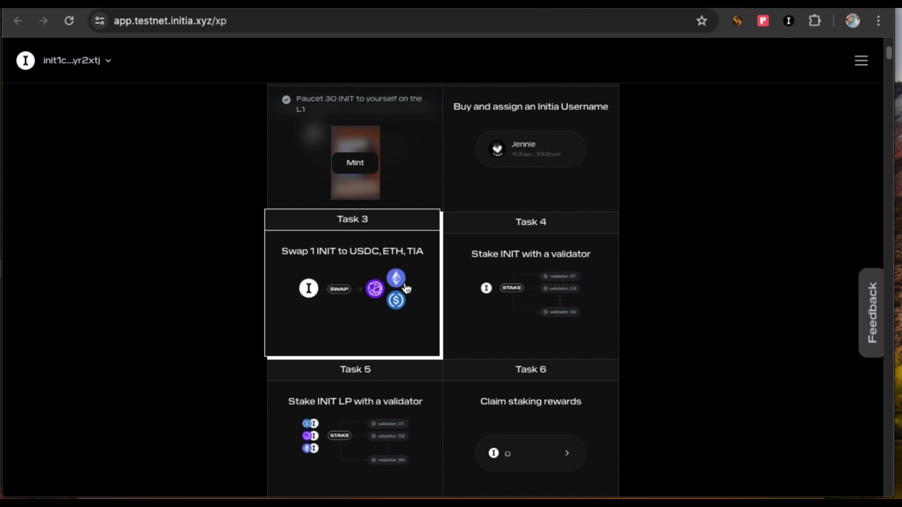
- Search the Initia usernames site for the desired username and connect the Initia Wallet there
{"action": "left_click", "coordinate": [560, 11]}
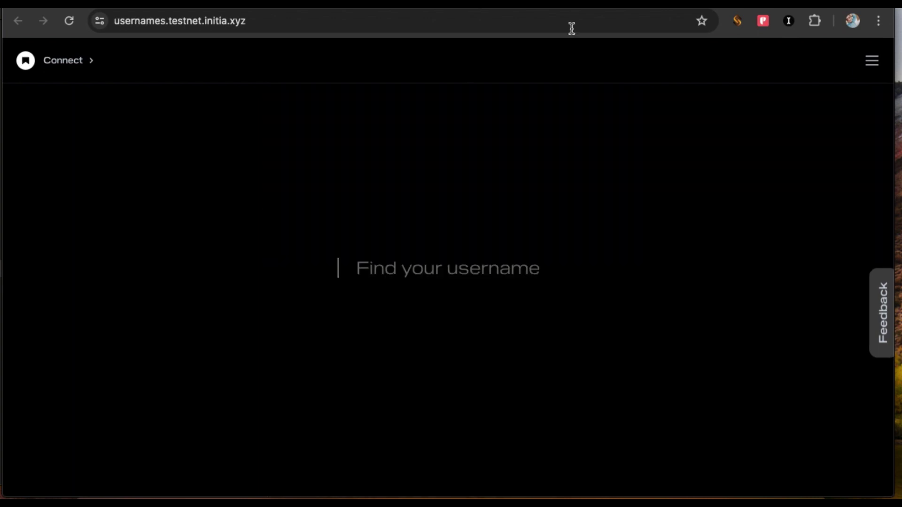
{"action": "left_click", "coordinate": [421, 268]}
{"action": "type", "text": "malikzada"}
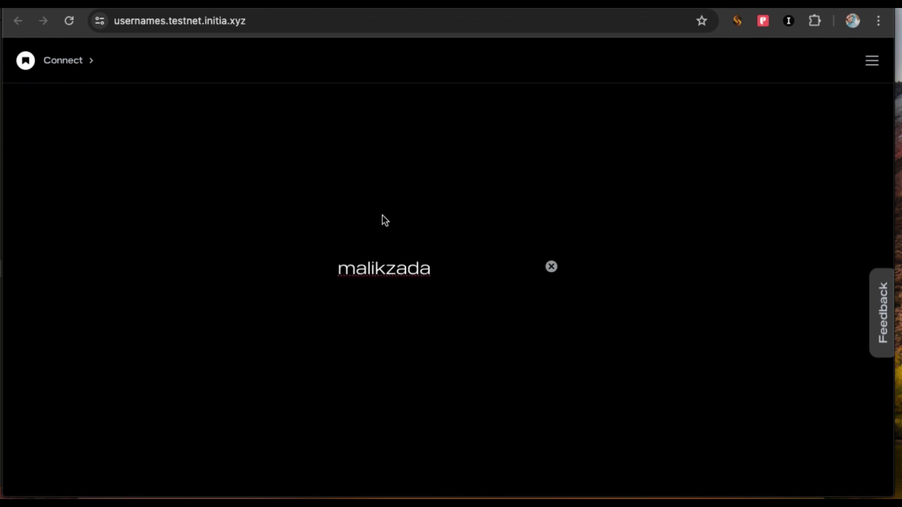
{"action": "key", "text": "Return"}
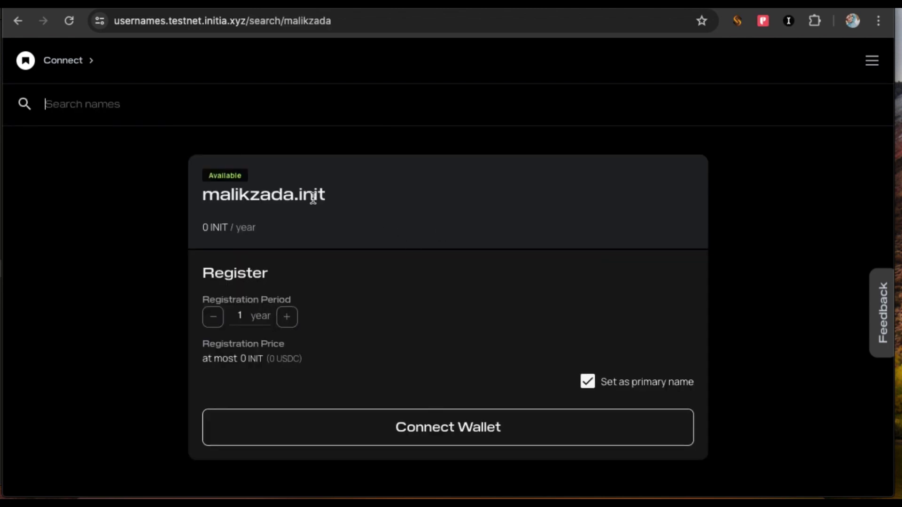
{"action": "left_click", "coordinate": [429, 431]}
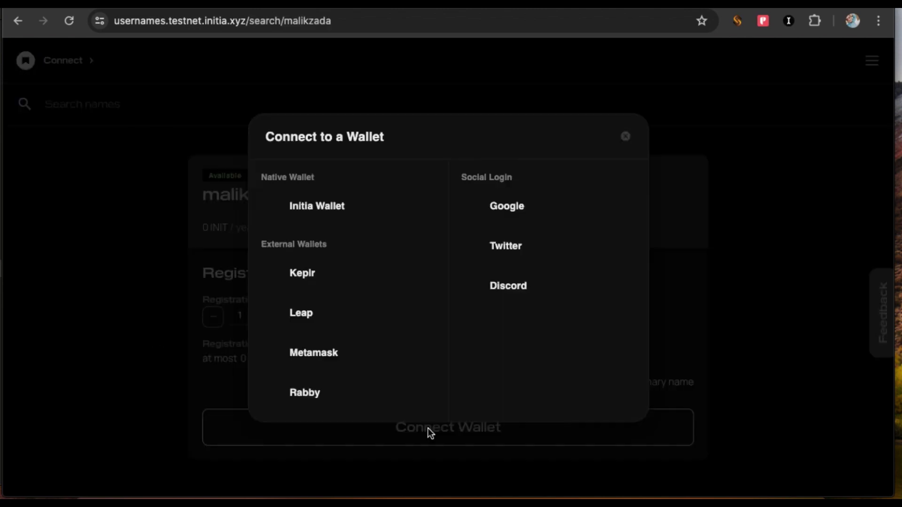
{"action": "left_click", "coordinate": [368, 212]}
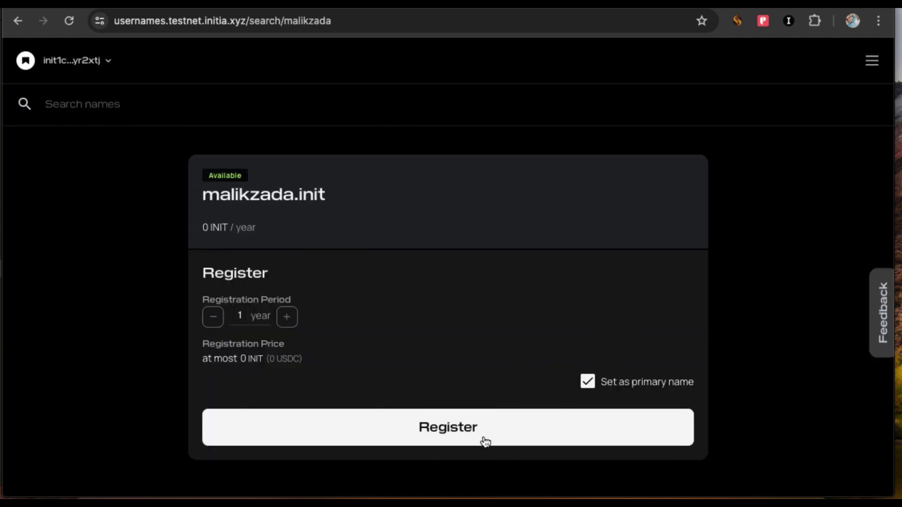
- Try to register the username for 1 year as primary name, entering the wallet password and approving the transaction request
{"action": "left_click", "coordinate": [490, 414]}
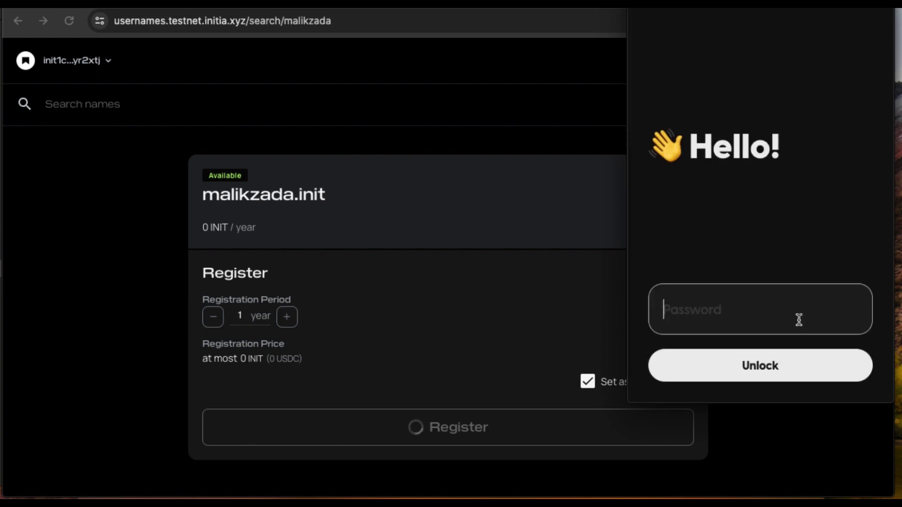
{"action": "type", "text": "**********"}
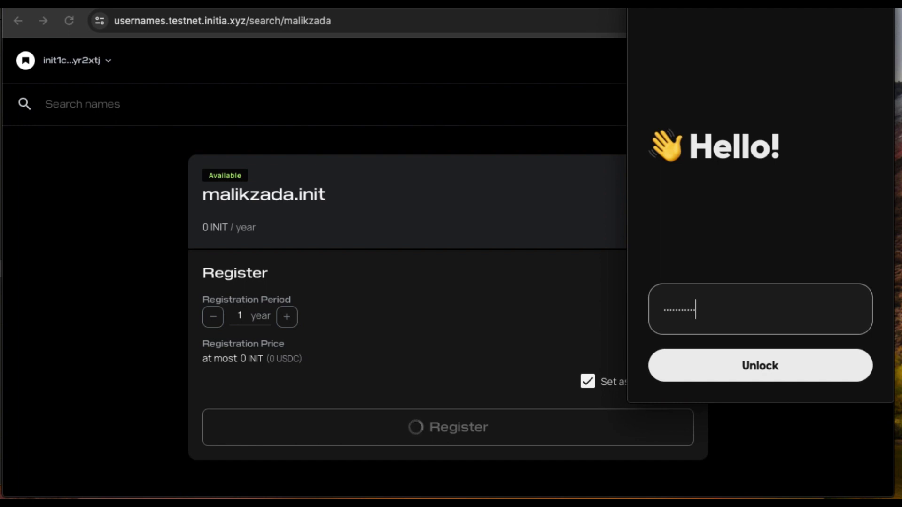
{"action": "key", "text": "Return"}
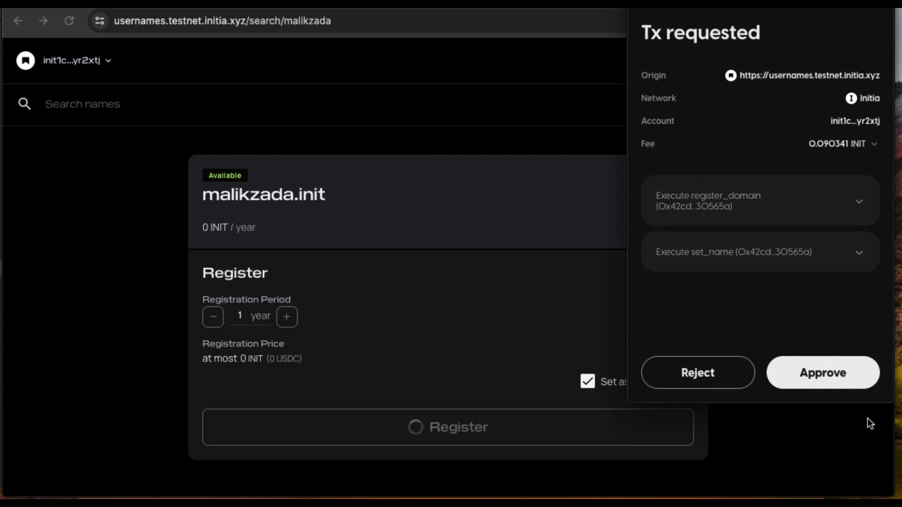
{"action": "left_click", "coordinate": [848, 384]}
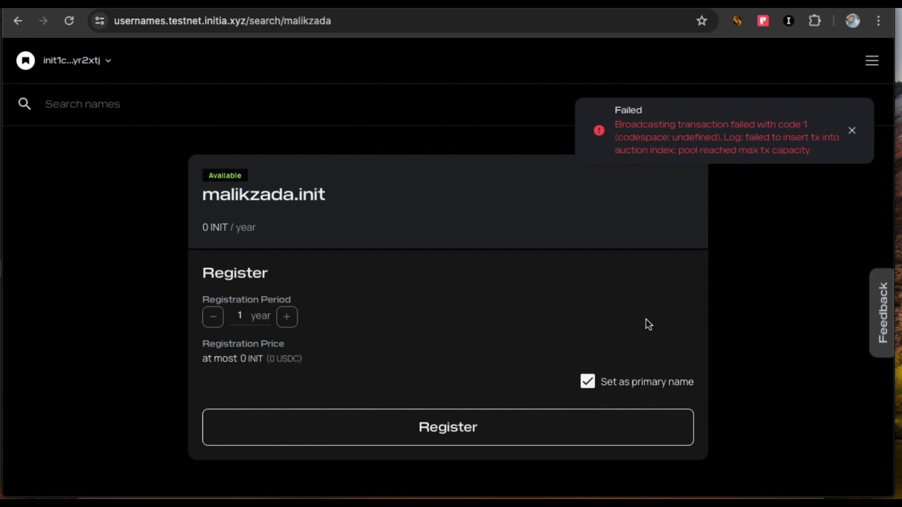
- Submit the username registration again and approve its transaction request
{"action": "left_click", "coordinate": [519, 436]}
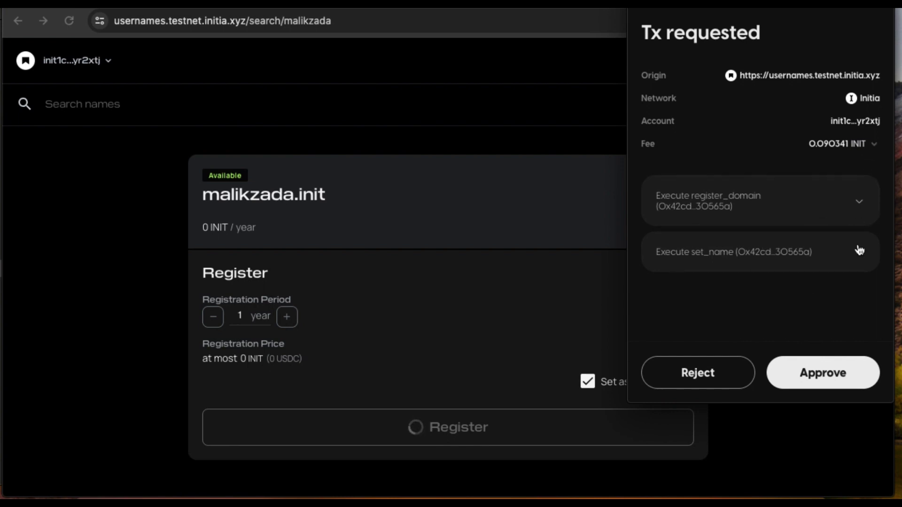
{"action": "left_click", "coordinate": [827, 381]}
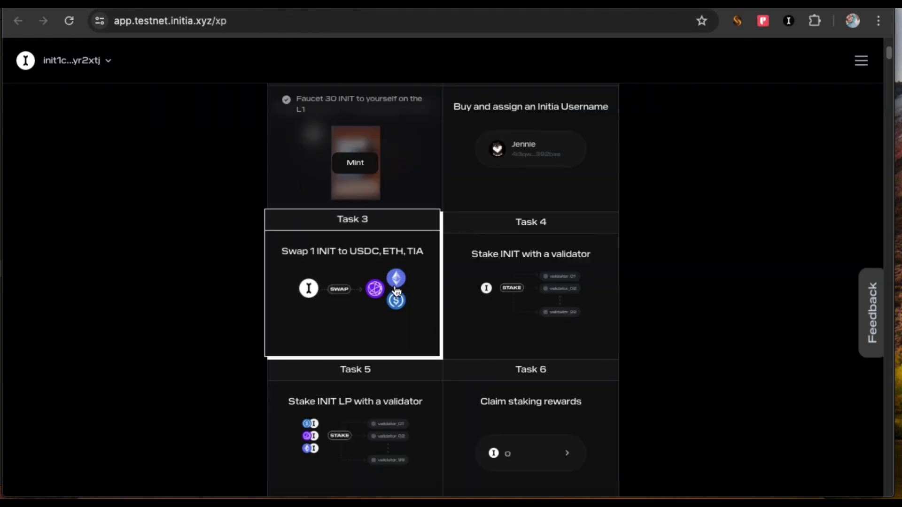
- Open the Task 3 swap from the XP page and set up a swap of 8 INIT to ETH for confirmation
{"action": "left_click", "coordinate": [395, 294]}
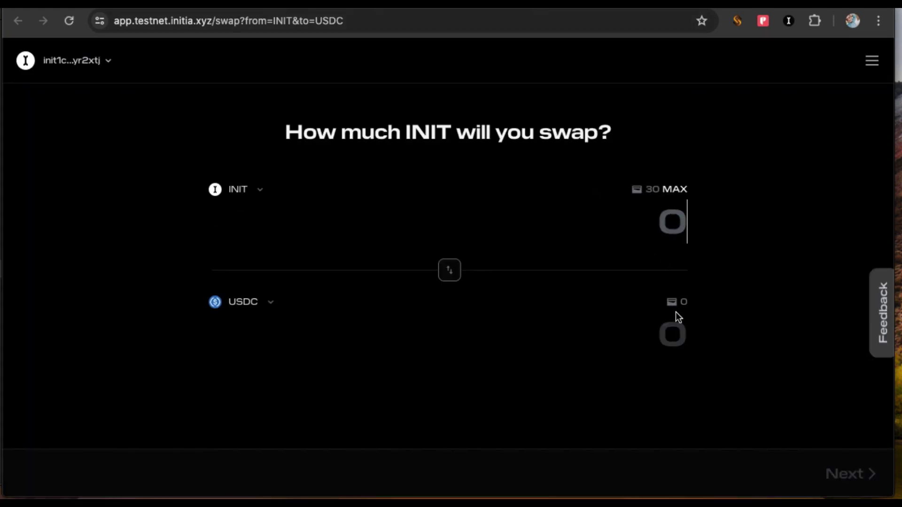
{"action": "left_click", "coordinate": [260, 303]}
{"action": "left_click", "coordinate": [107, 238]}
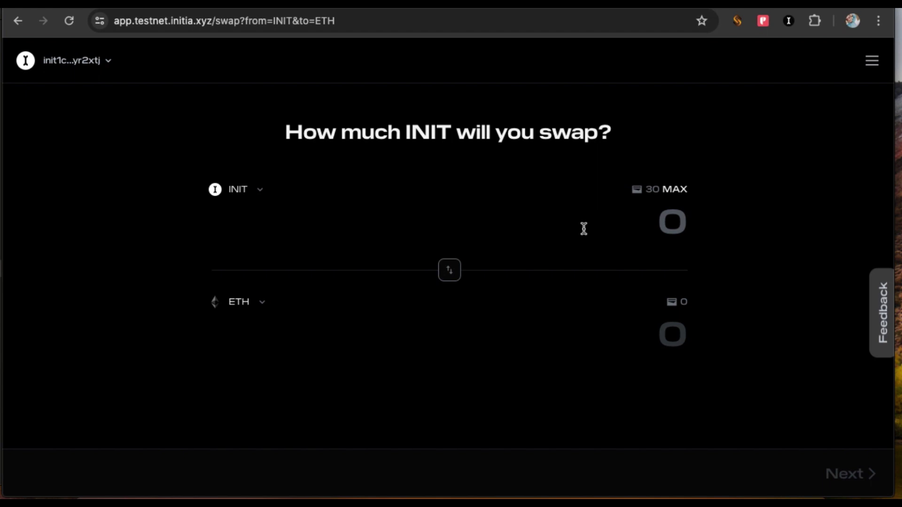
{"action": "type", "text": "5"}
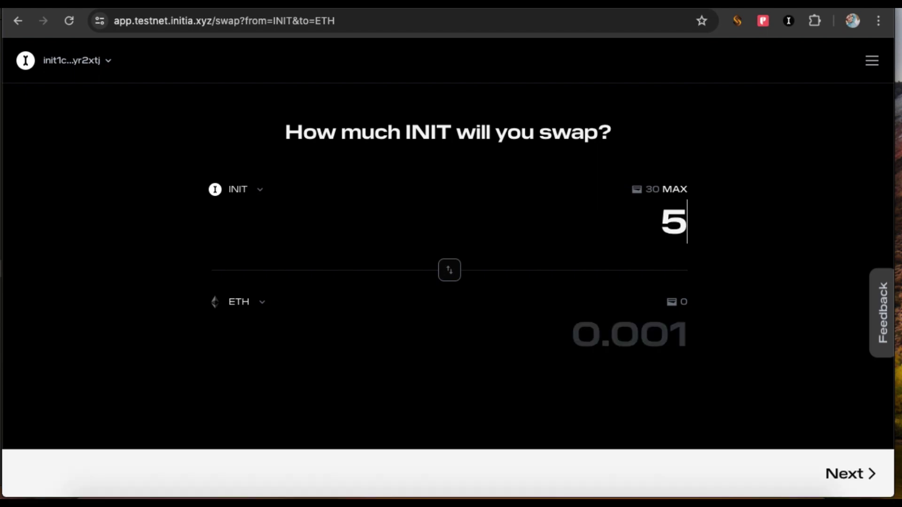
{"action": "key", "text": "BackSpace"}
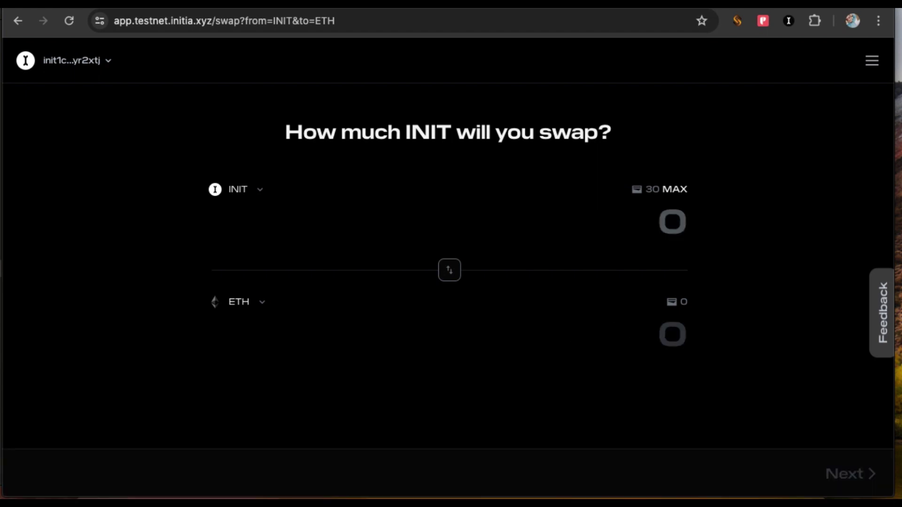
{"action": "type", "text": "8"}
{"action": "left_click", "coordinate": [851, 465]}
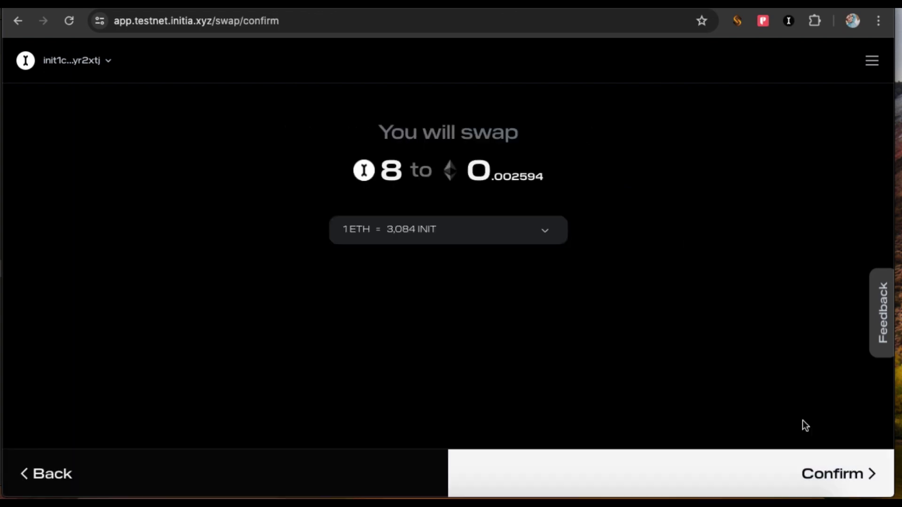
- Try to confirm the swap of 8 INIT to ETH, approve the wallet request and dismiss the resulting notification
{"action": "left_click", "coordinate": [866, 477]}
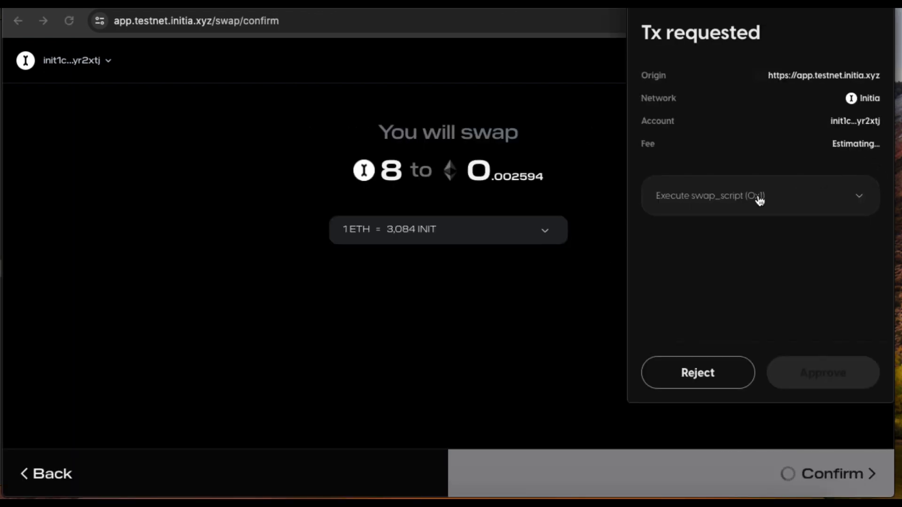
{"action": "left_click", "coordinate": [841, 376]}
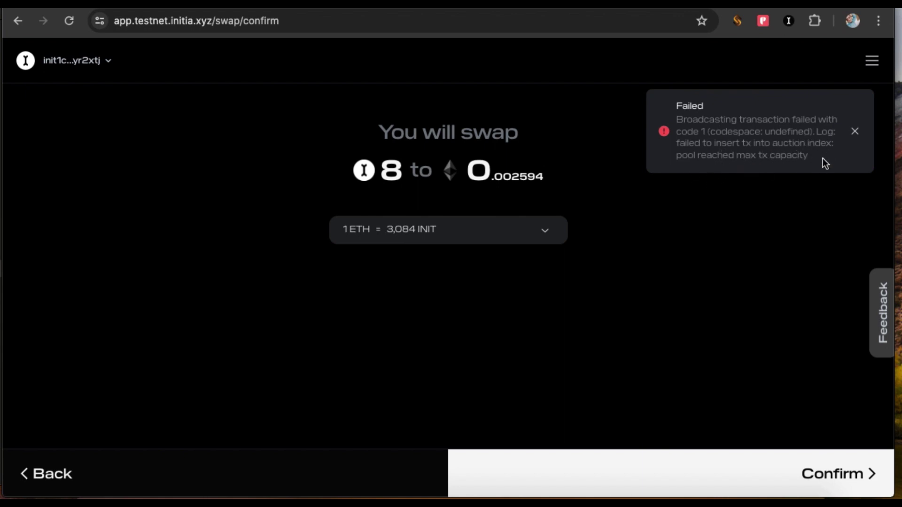
{"action": "left_click", "coordinate": [854, 132]}
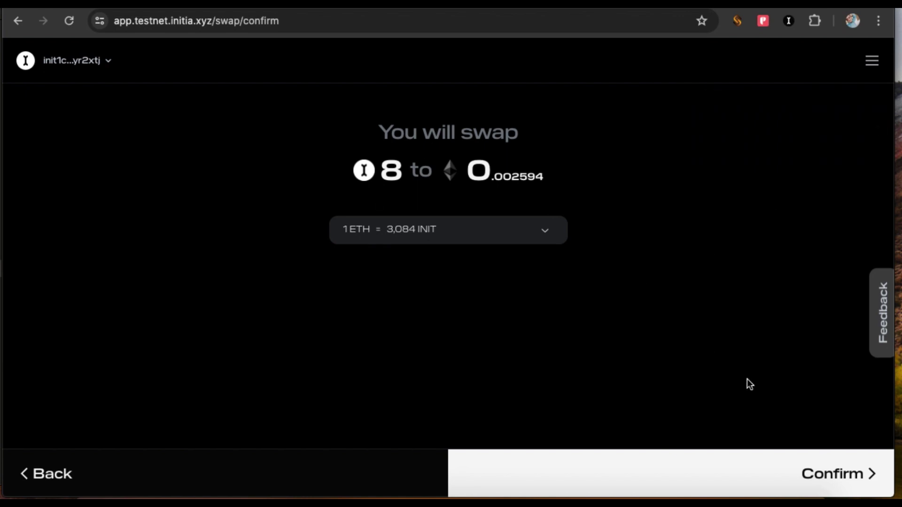
- Retry the swap of 8 INIT to ETH with another wallet approval and dismiss its notification
{"action": "left_click", "coordinate": [841, 476]}
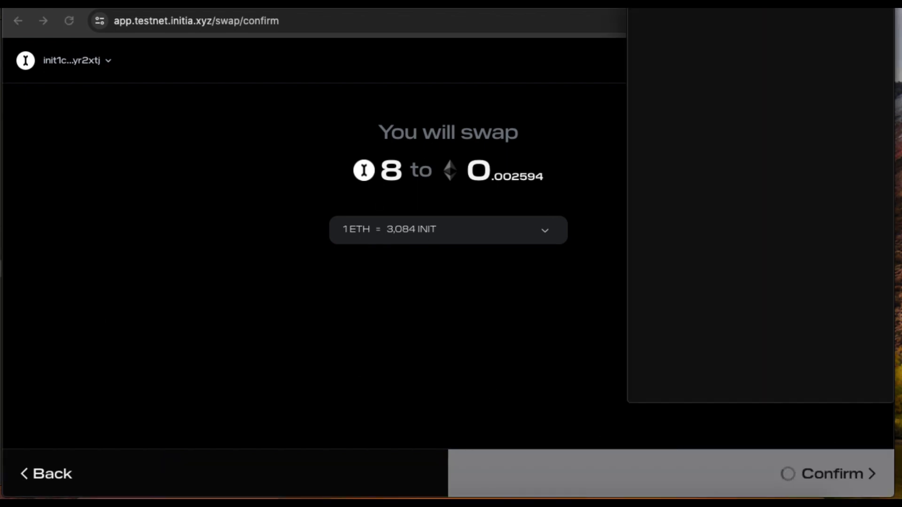
{"action": "left_click", "coordinate": [844, 372]}
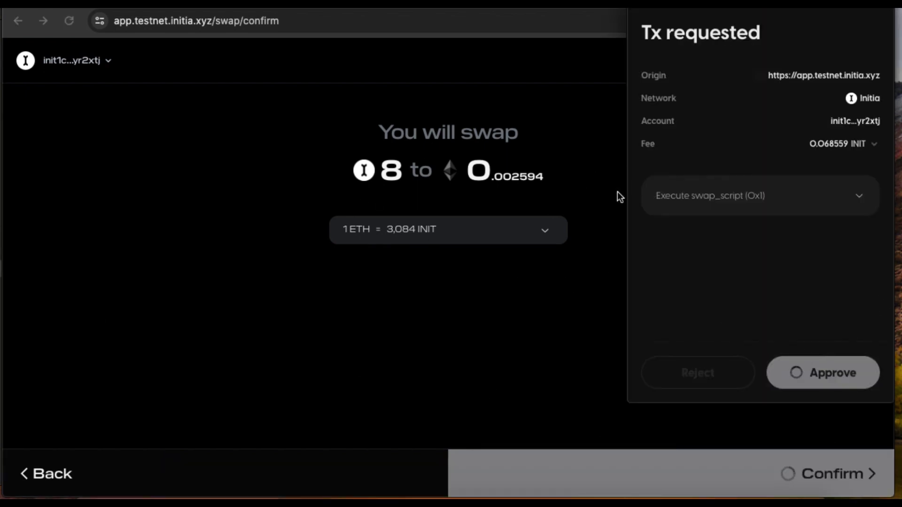
{"action": "left_click", "coordinate": [862, 138]}
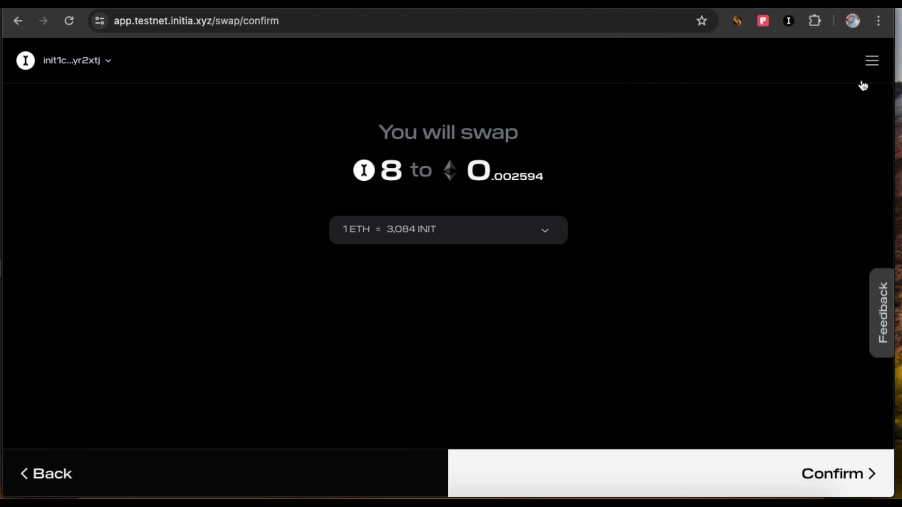
{"action": "left_click", "coordinate": [874, 61]}
{"action": "left_click", "coordinate": [872, 61]}
- Try the 8 INIT swap once more, switching the fee token to ETH and back to INIT before approving the request
{"action": "left_click", "coordinate": [795, 465]}
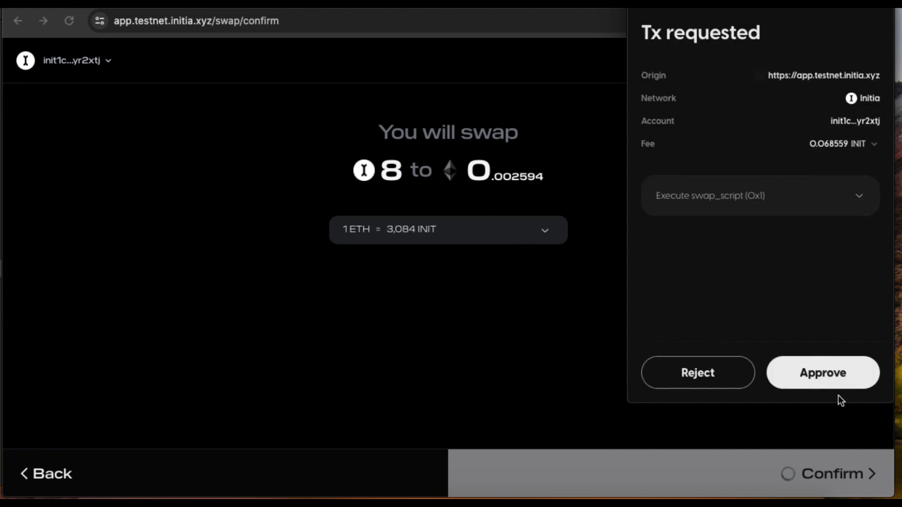
{"action": "left_click", "coordinate": [876, 145]}
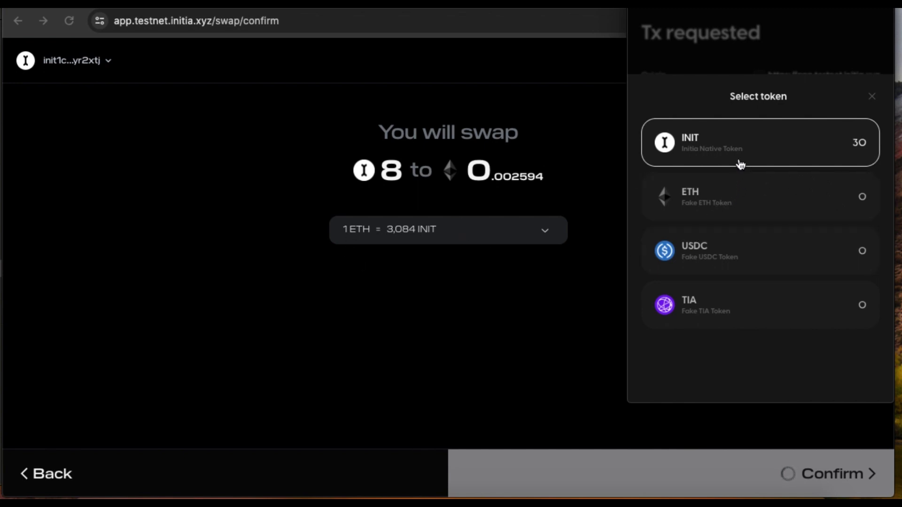
{"action": "left_click", "coordinate": [770, 206]}
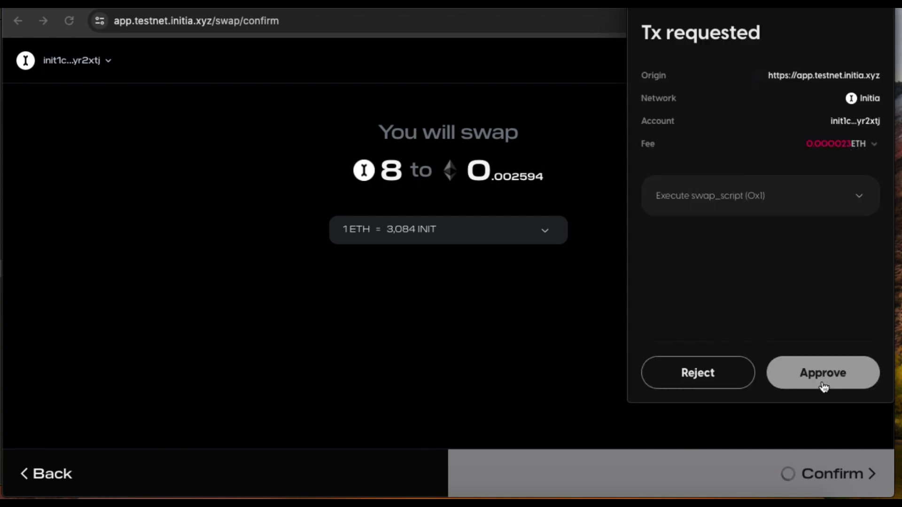
{"action": "left_click", "coordinate": [861, 150]}
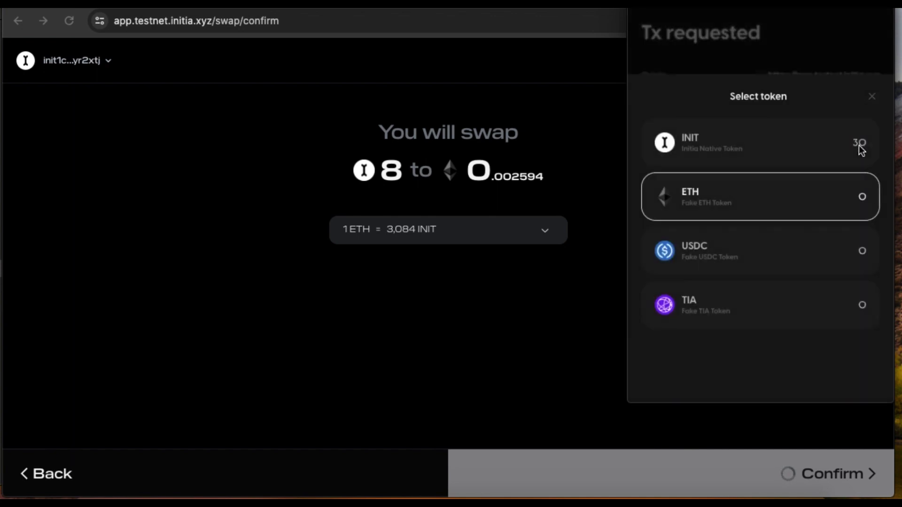
{"action": "left_click", "coordinate": [791, 159]}
{"action": "left_click", "coordinate": [839, 379]}
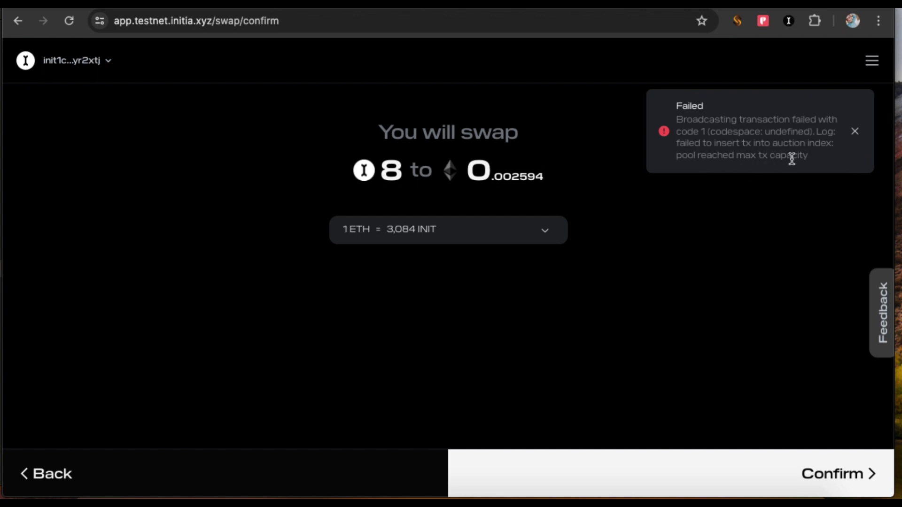
- Dismiss the swap notification and look through the target tokens of a fresh Task 3 swap, switching to ETH and TIA
{"action": "left_click", "coordinate": [857, 133]}
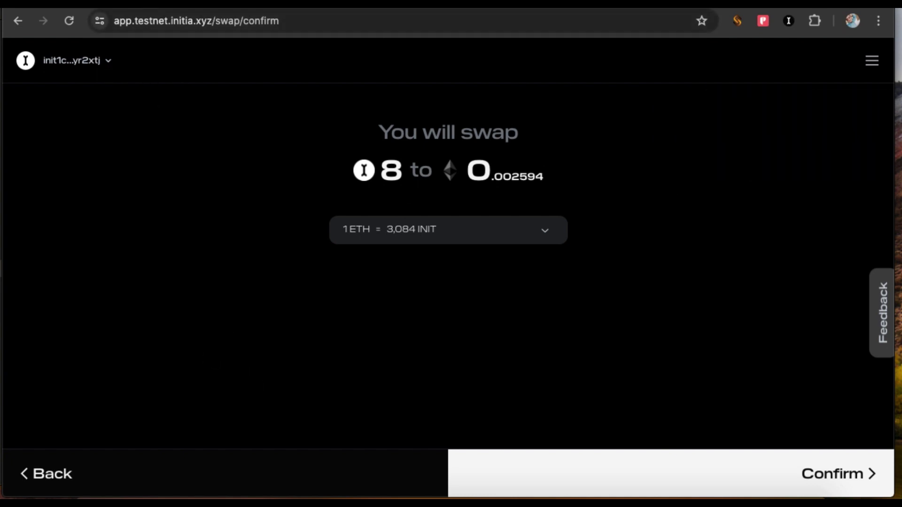
{"action": "left_click", "coordinate": [515, 239]}
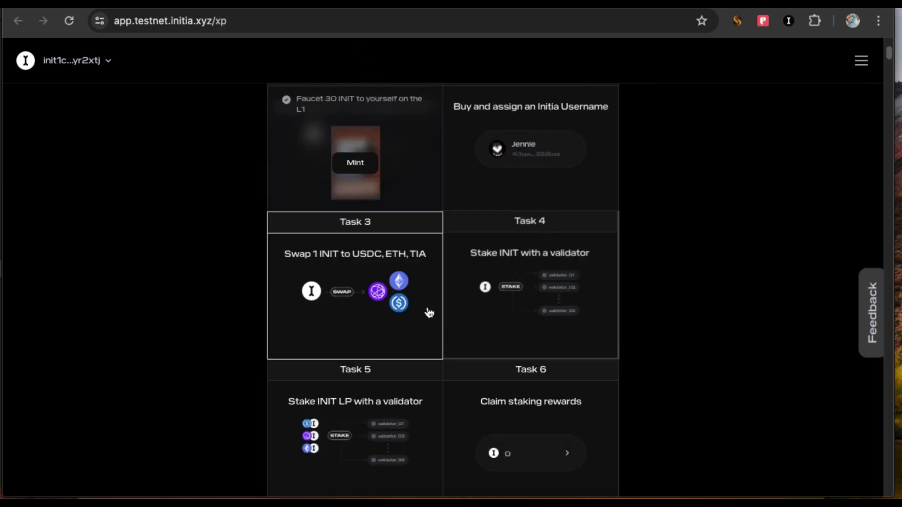
{"action": "left_click", "coordinate": [314, 268]}
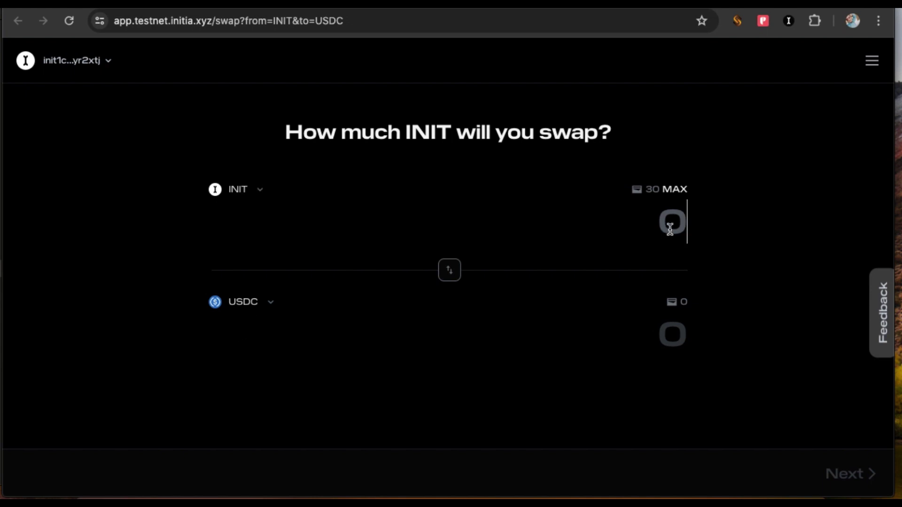
{"action": "left_click", "coordinate": [272, 304]}
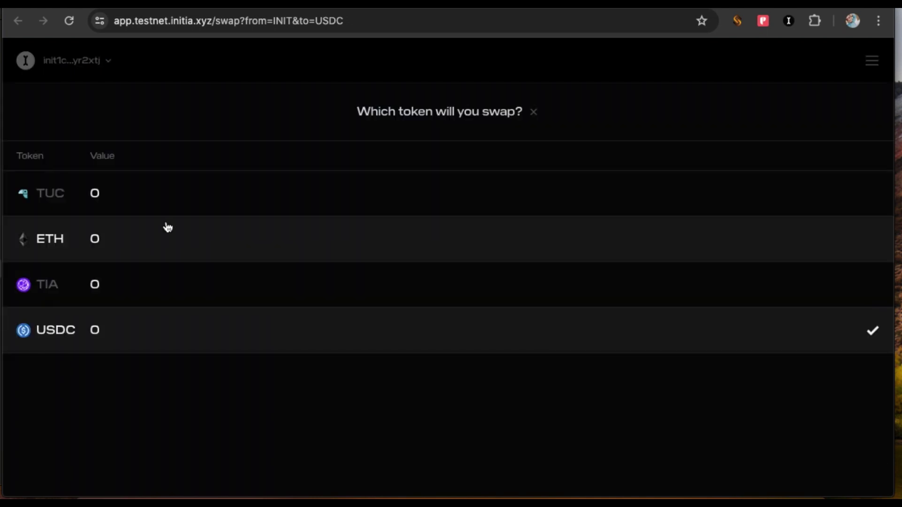
{"action": "left_click", "coordinate": [153, 234]}
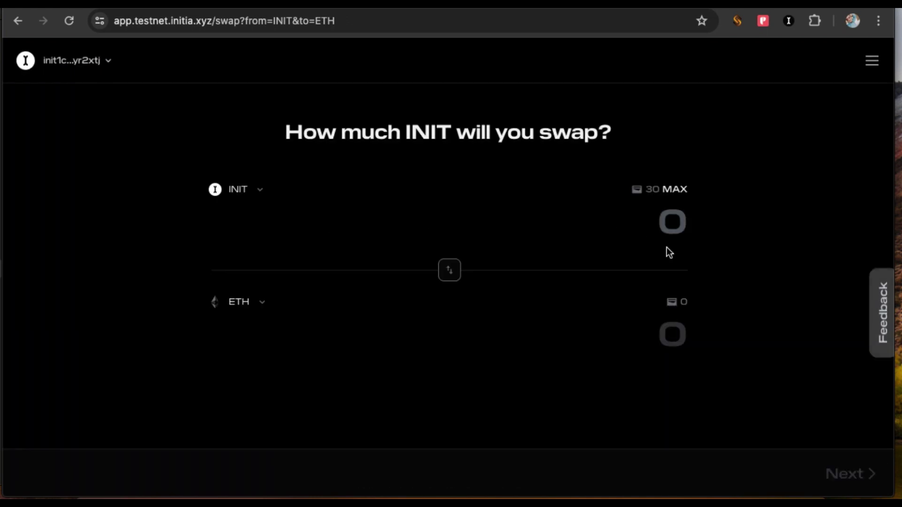
{"action": "left_click", "coordinate": [261, 303]}
{"action": "left_click", "coordinate": [115, 285]}
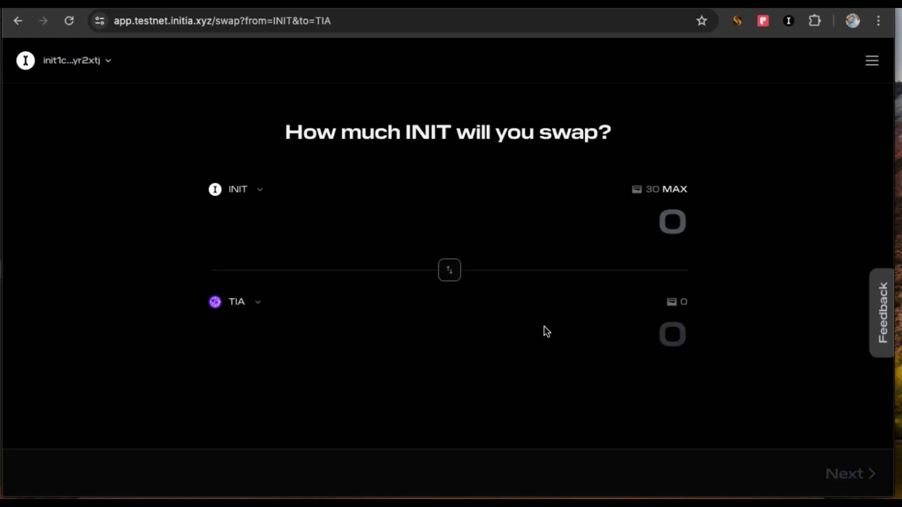
{"action": "left_click", "coordinate": [252, 306]}
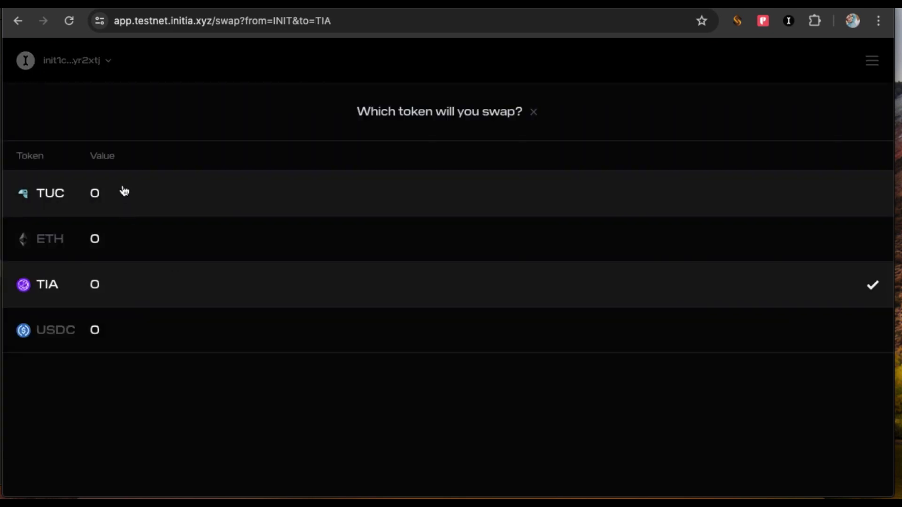
{"action": "left_click", "coordinate": [830, 83]}
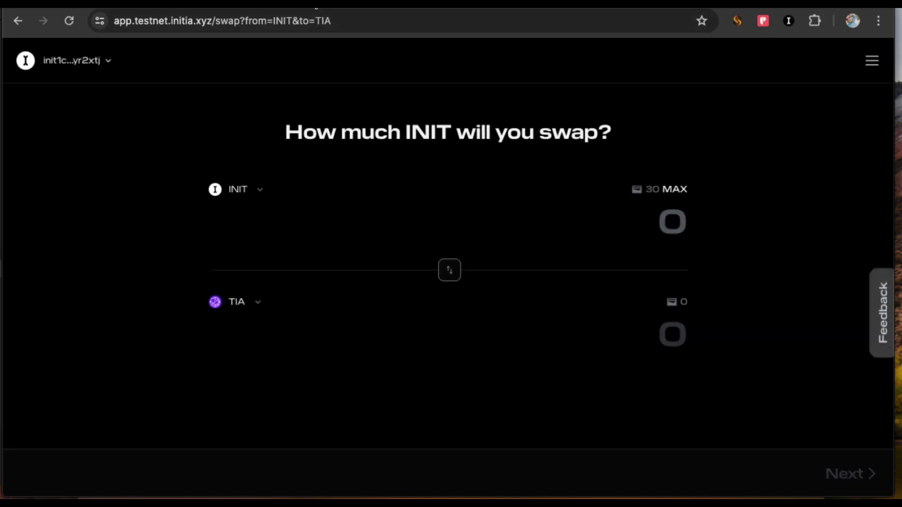
{"action": "key", "text": "super+w"}
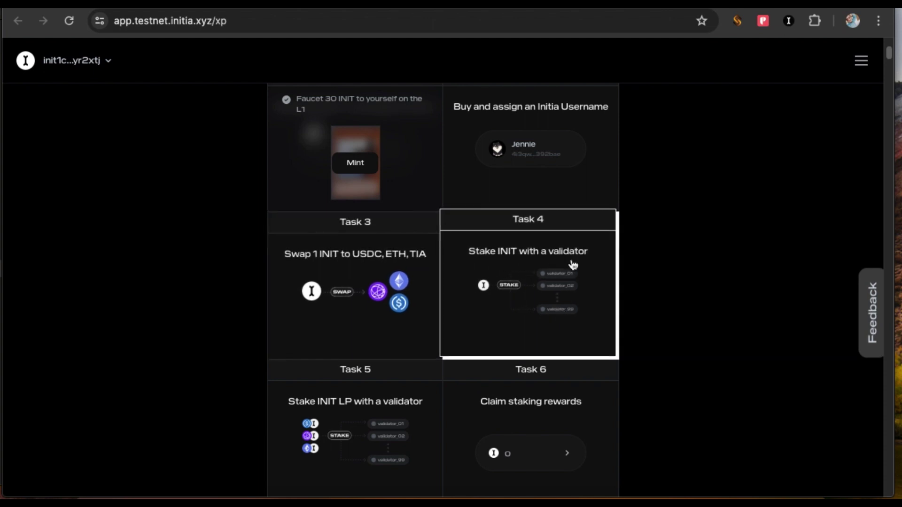
- Open Task 4 and submit a stake of 1 INIT with the coinhall.org validator
{"action": "left_click", "coordinate": [562, 303]}
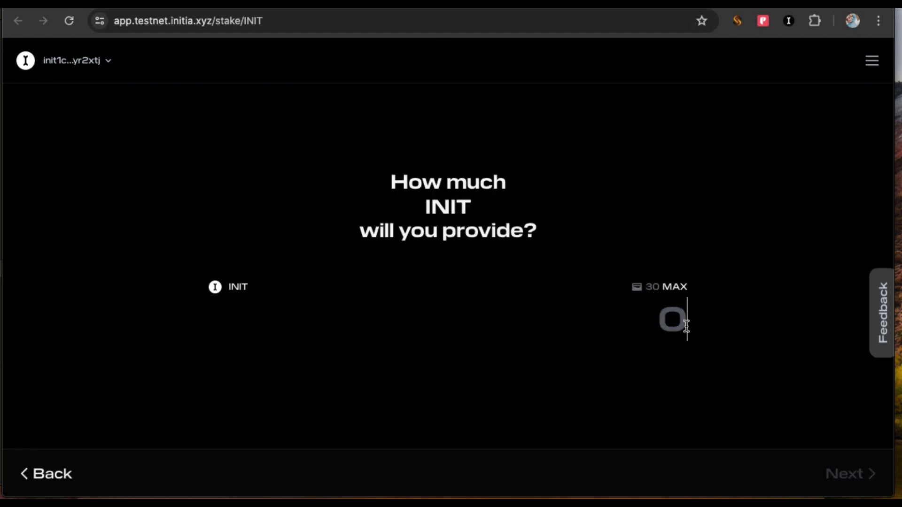
{"action": "type", "text": "1"}
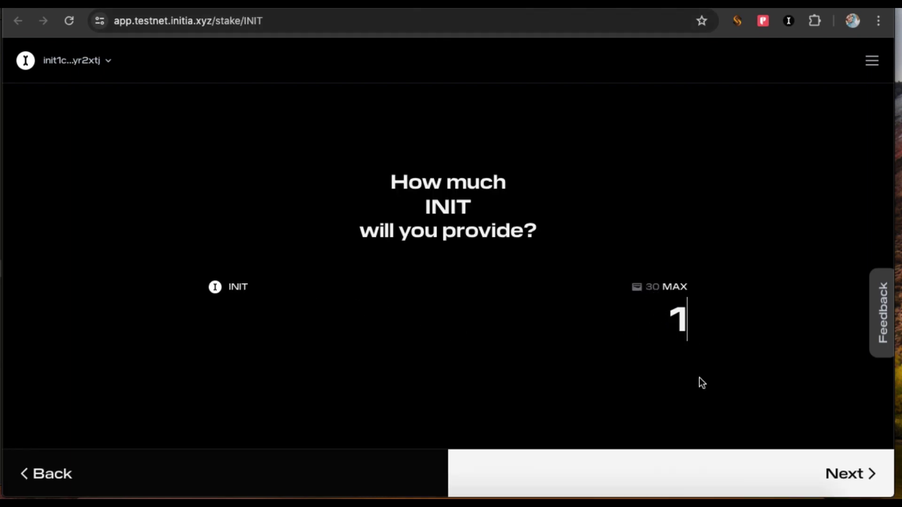
{"action": "left_click", "coordinate": [856, 470]}
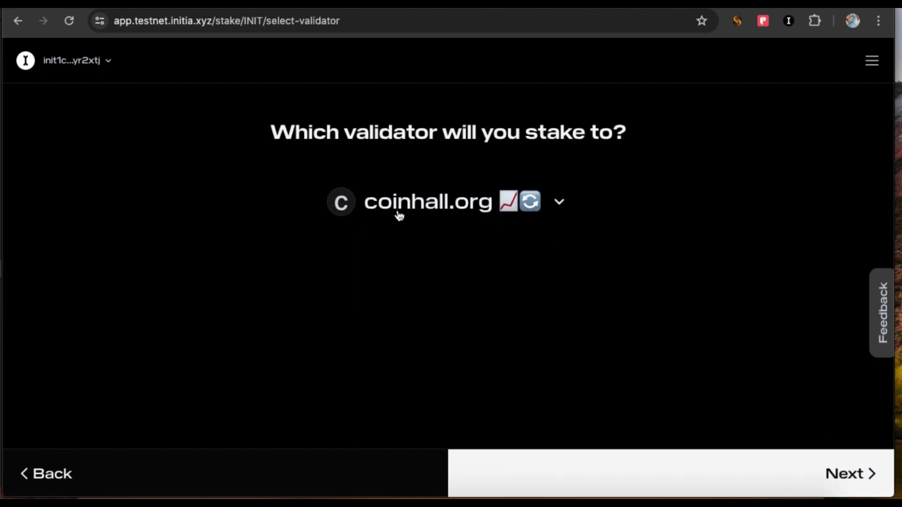
{"action": "left_click", "coordinate": [852, 474]}
{"action": "left_click", "coordinate": [848, 470]}
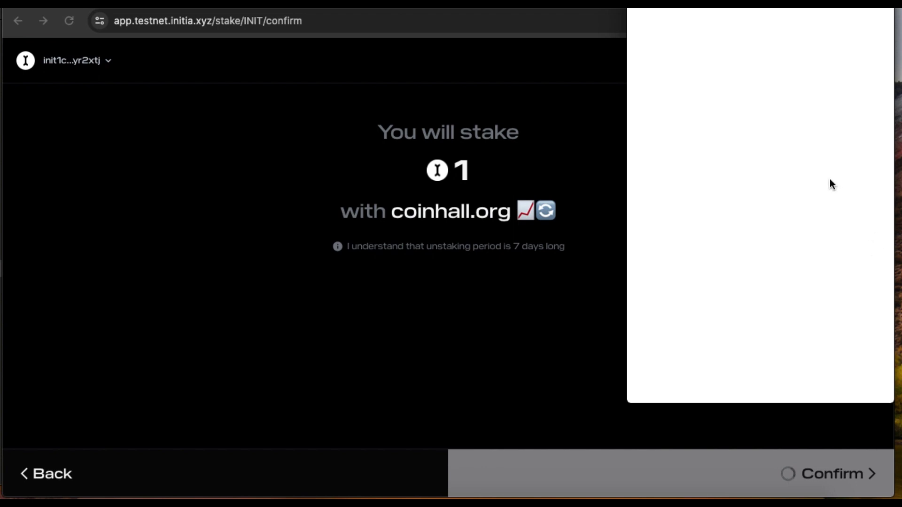
- Unlock the wallet with its password, try to approve the 1 INIT stake request and dismiss the resulting notification
{"action": "type", "text": "*********"}
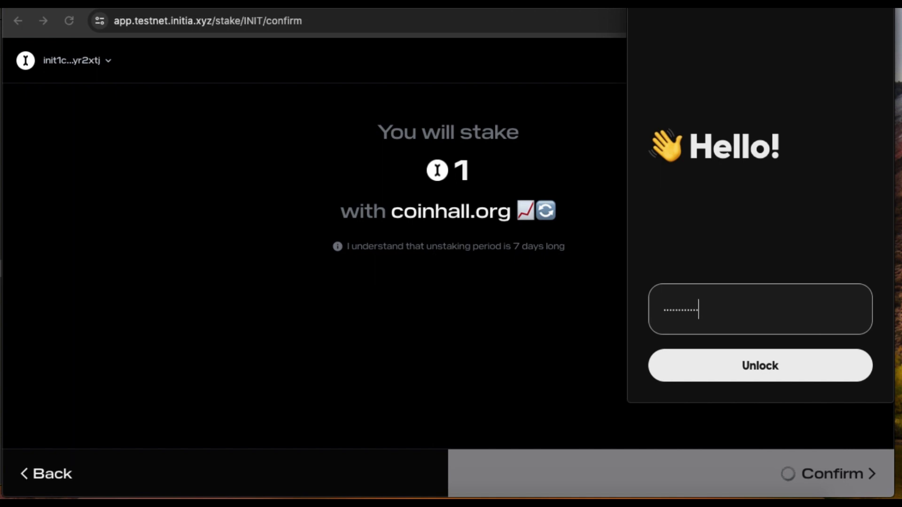
{"action": "left_click", "coordinate": [806, 374]}
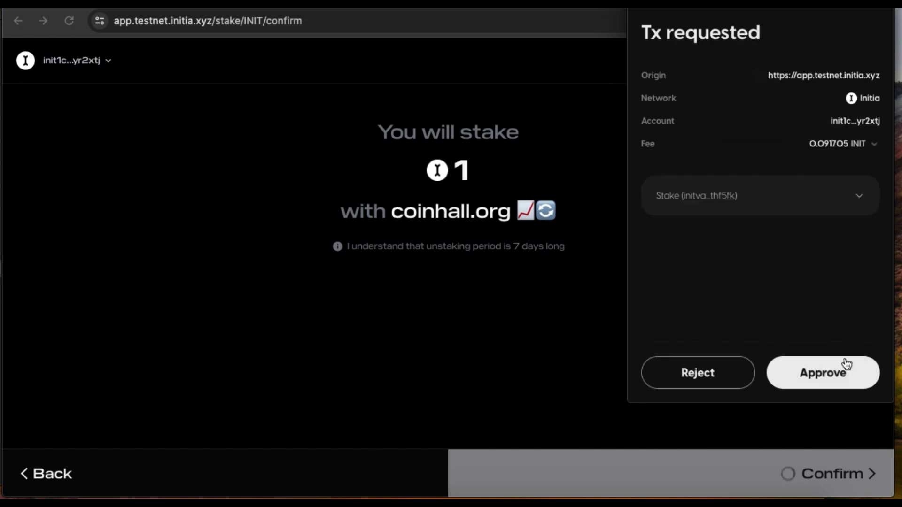
{"action": "left_click", "coordinate": [827, 377]}
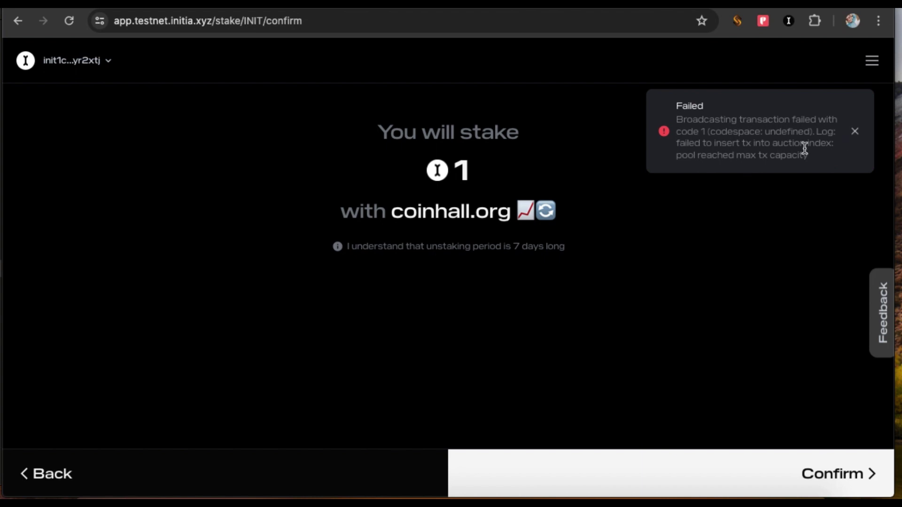
{"action": "left_click", "coordinate": [855, 131]}
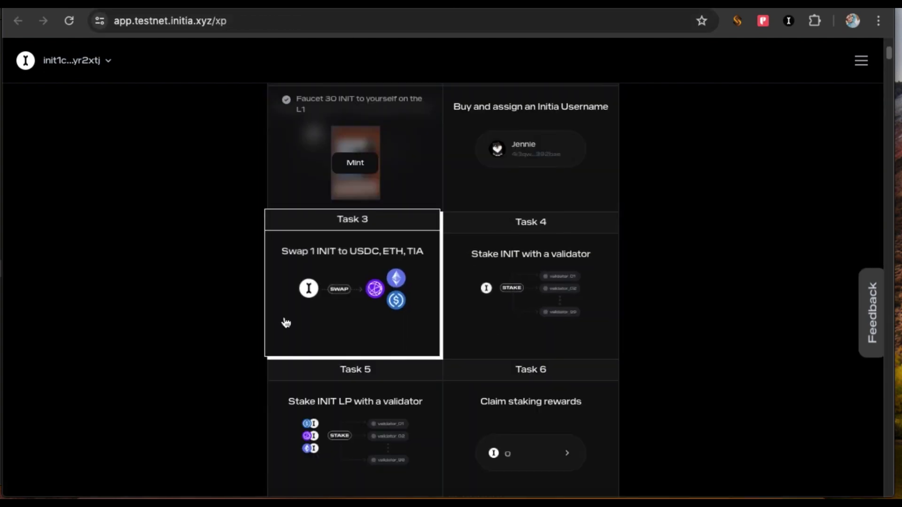
- Open Task 5, review the LP assets offered for staking and return to the XP task list
{"action": "scroll", "coordinate": [436, 282], "scroll_direction": "down", "scroll_amount": 2}
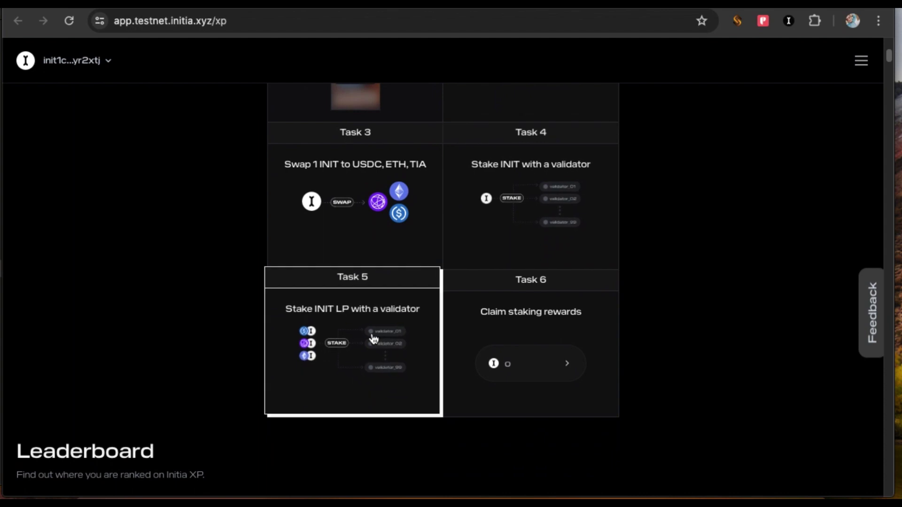
{"action": "left_click", "coordinate": [341, 332]}
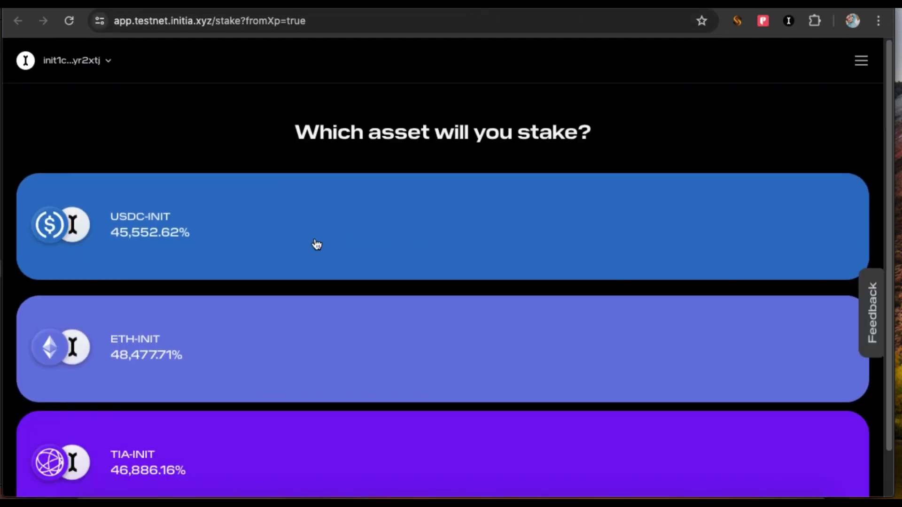
{"action": "left_click", "coordinate": [140, 224]}
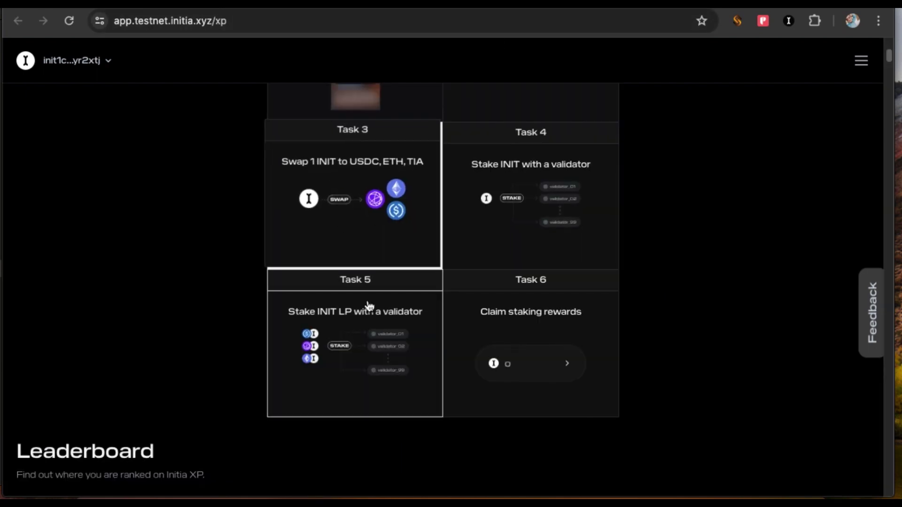
{"action": "left_click", "coordinate": [374, 343]}
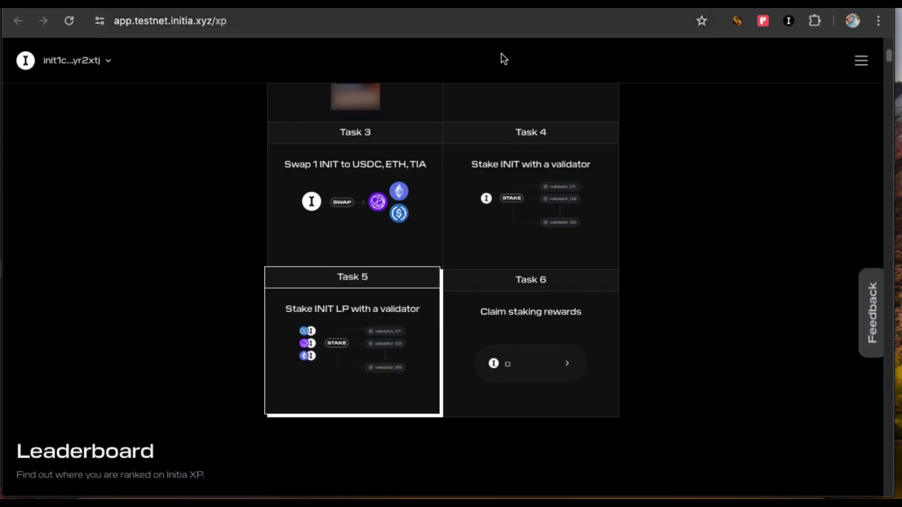
{"action": "left_click", "coordinate": [326, 338]}
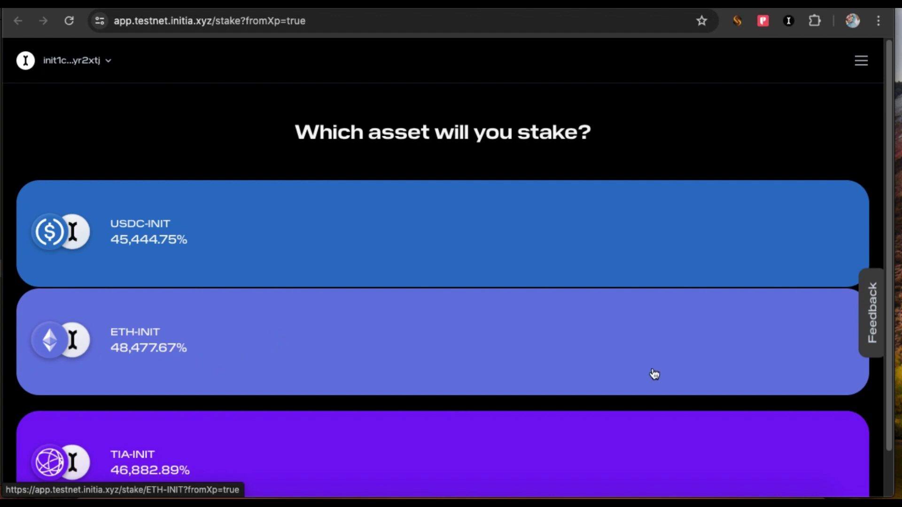
{"action": "scroll", "coordinate": [180, 297], "scroll_direction": "down", "scroll_amount": 1}
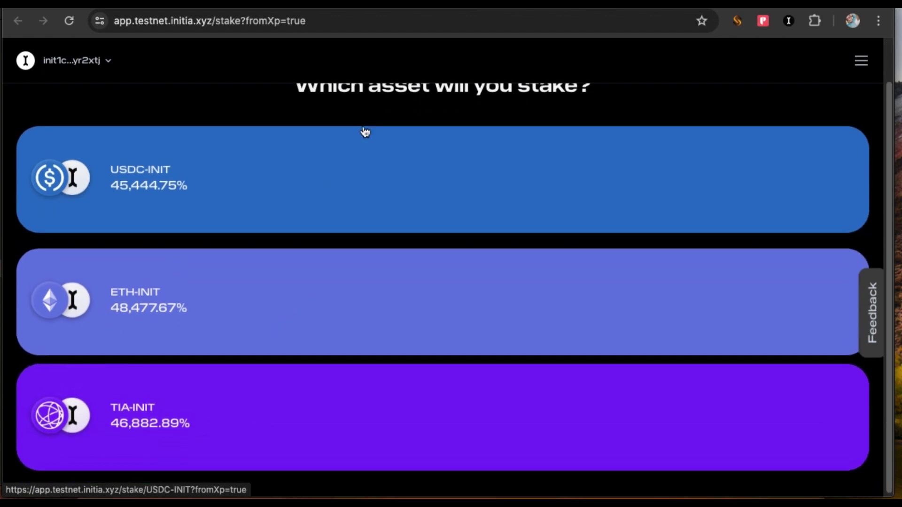
{"action": "scroll", "coordinate": [348, 165], "scroll_direction": "up", "scroll_amount": 3}
{"action": "key", "text": "alt+Left"}
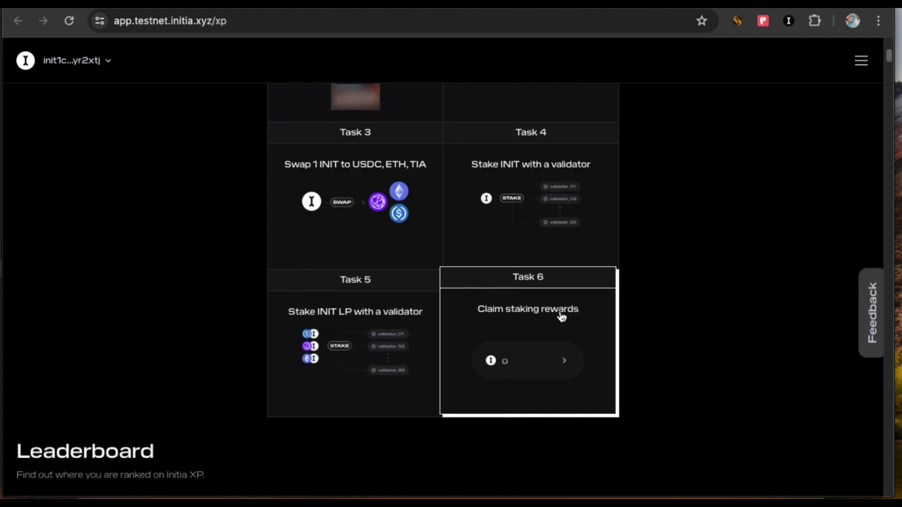
- Try to claim the staking rewards from Task 6 on the XP page
{"action": "left_click", "coordinate": [563, 366]}
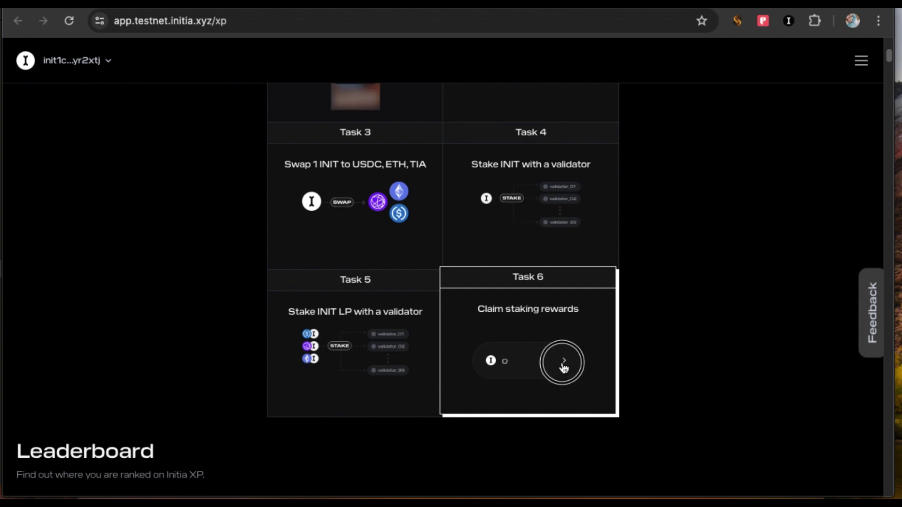
{"action": "scroll", "coordinate": [540, 465], "scroll_direction": "up", "scroll_amount": 5}
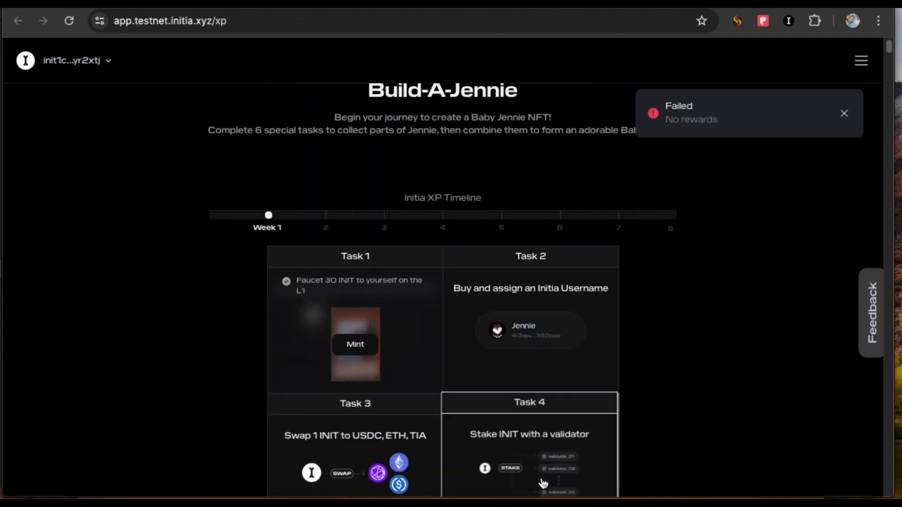
{"action": "scroll", "coordinate": [564, 273], "scroll_direction": "down", "scroll_amount": 7}
{"action": "scroll", "coordinate": [497, 185], "scroll_direction": "up", "scroll_amount": 3}
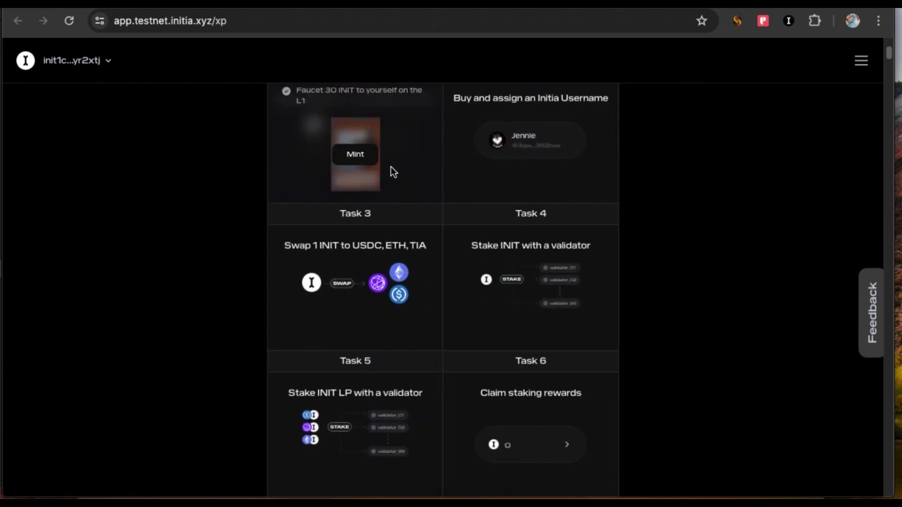
- Mint the Task 1 card, approve the wallet request and close the reward card and its notification
{"action": "scroll", "coordinate": [394, 172], "scroll_direction": "up", "scroll_amount": 1}
{"action": "left_click", "coordinate": [357, 189]}
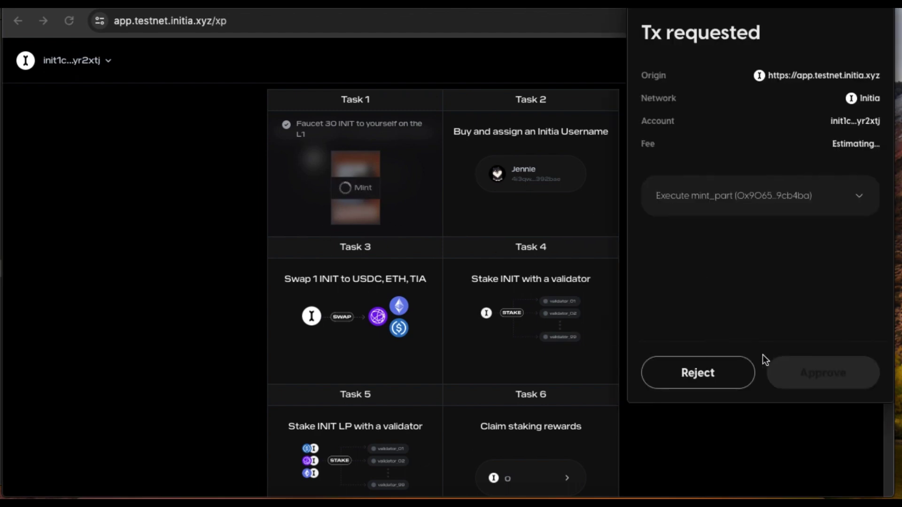
{"action": "left_click", "coordinate": [853, 376]}
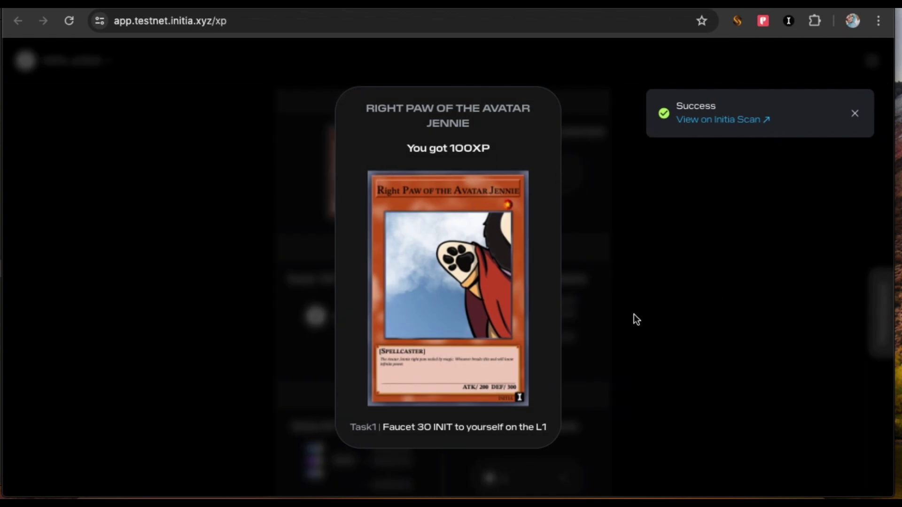
{"action": "left_click", "coordinate": [846, 169]}
{"action": "left_click", "coordinate": [855, 114]}
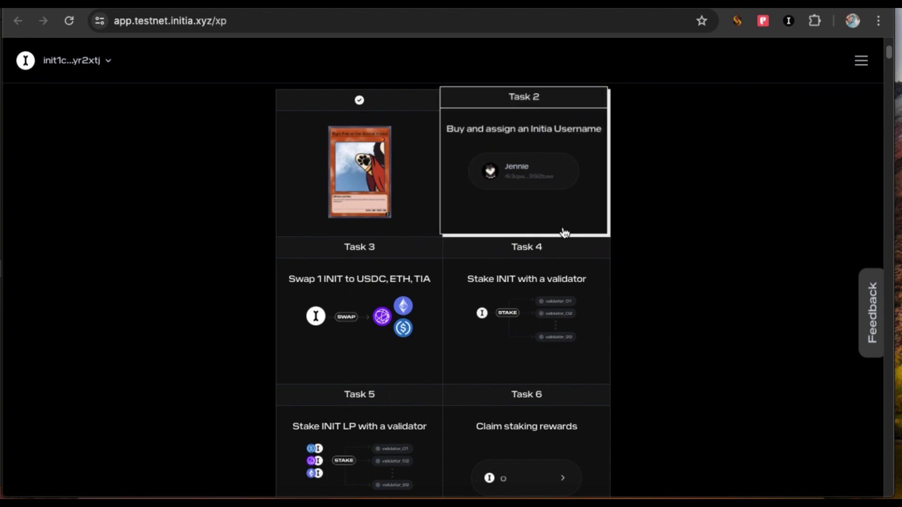
- Open Task 3, set up a swap of 5 INIT to ETH, and confirm and approve the swap in the wallet
{"action": "scroll", "coordinate": [334, 228], "scroll_direction": "up", "scroll_amount": 1}
{"action": "scroll", "coordinate": [507, 266], "scroll_direction": "down", "scroll_amount": 4}
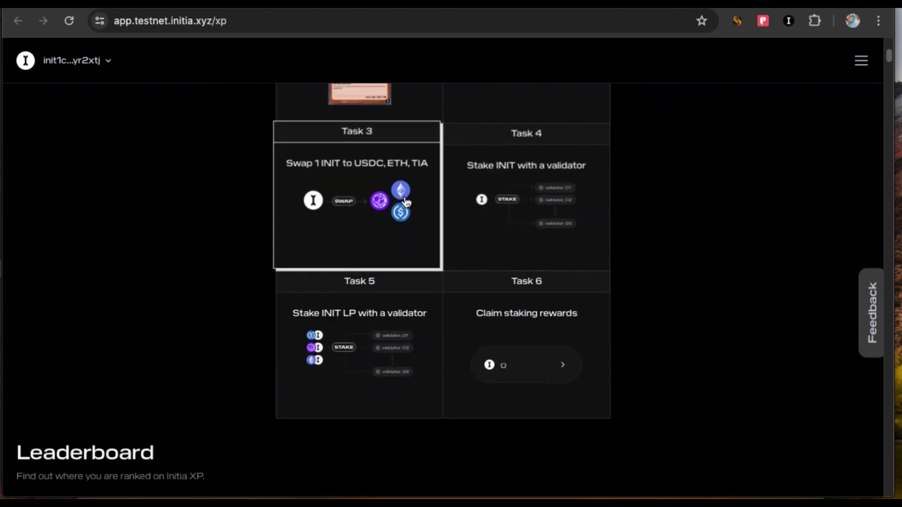
{"action": "left_click", "coordinate": [356, 215]}
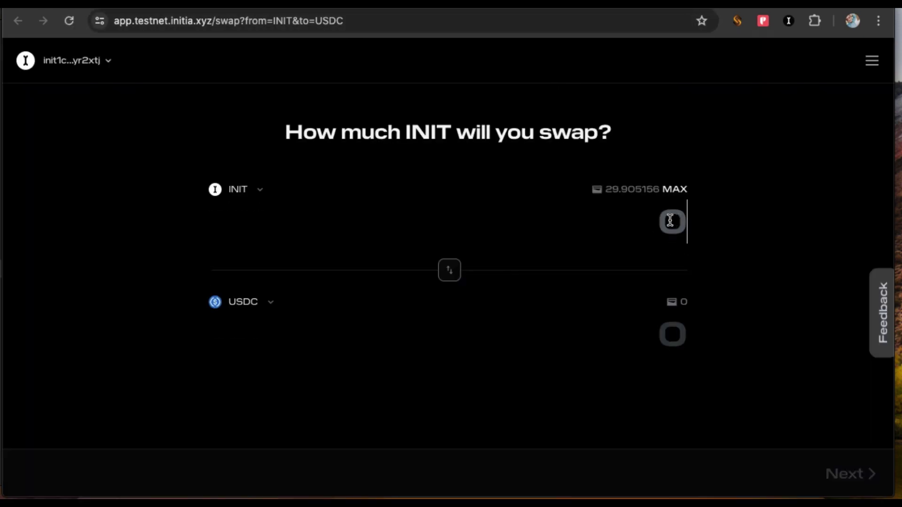
{"action": "type", "text": "5"}
{"action": "left_click", "coordinate": [251, 311]}
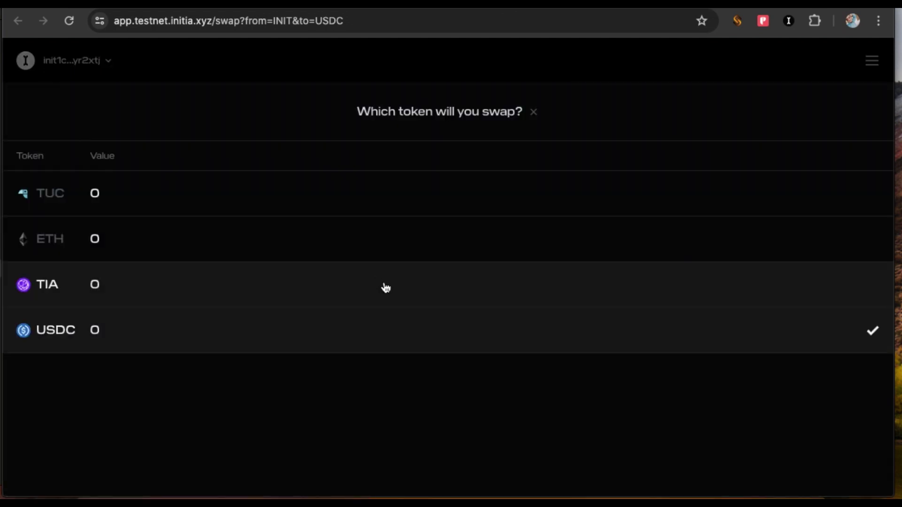
{"action": "left_click", "coordinate": [215, 227]}
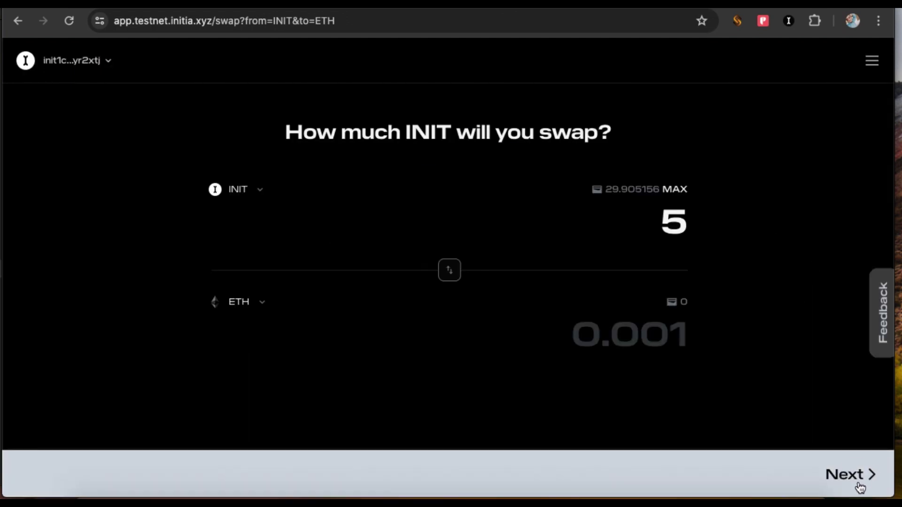
{"action": "left_click", "coordinate": [862, 484]}
{"action": "left_click", "coordinate": [844, 468]}
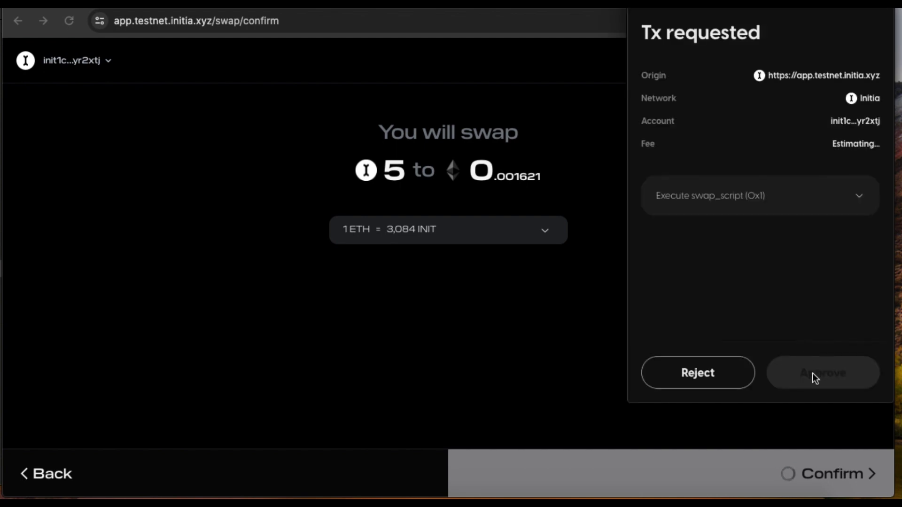
{"action": "left_click", "coordinate": [833, 364]}
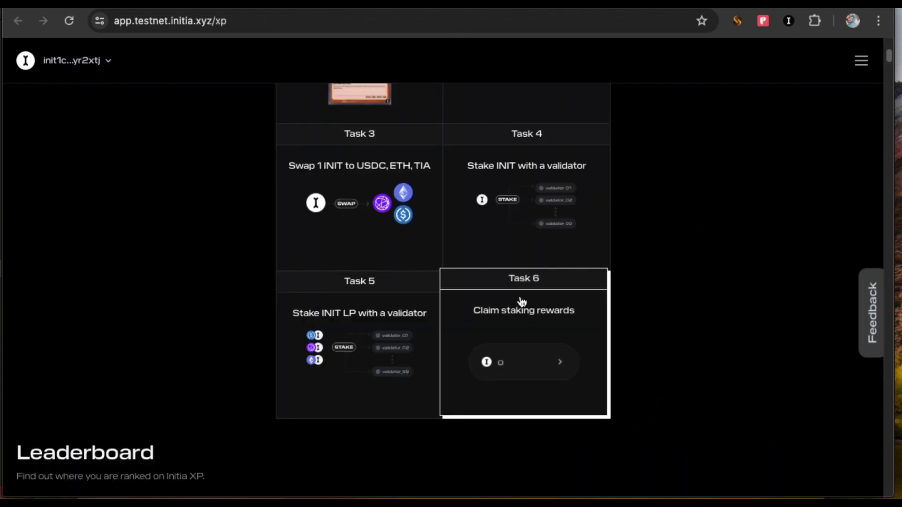
- Open Task 4, set up staking of 1 INIT with the kjnodes.com validator and submit it to the wallet
{"action": "scroll", "coordinate": [520, 302], "scroll_direction": "up", "scroll_amount": 2}
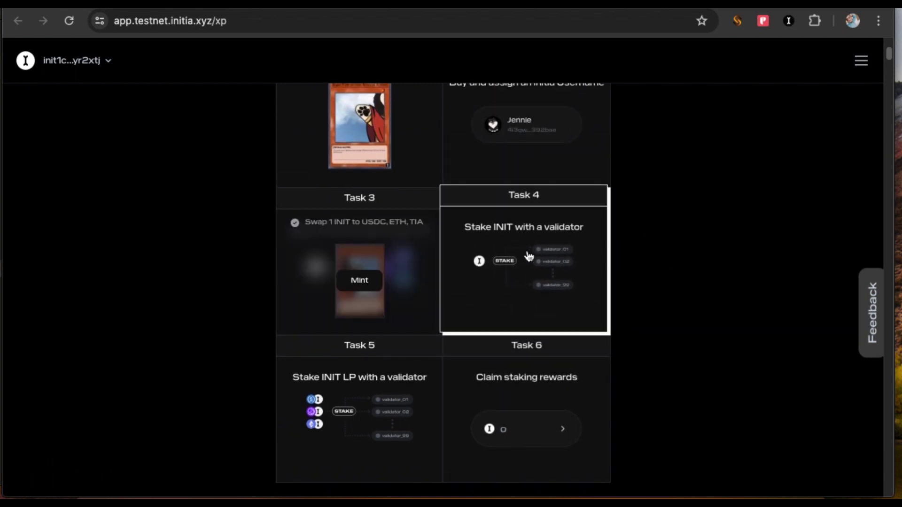
{"action": "left_click", "coordinate": [551, 270]}
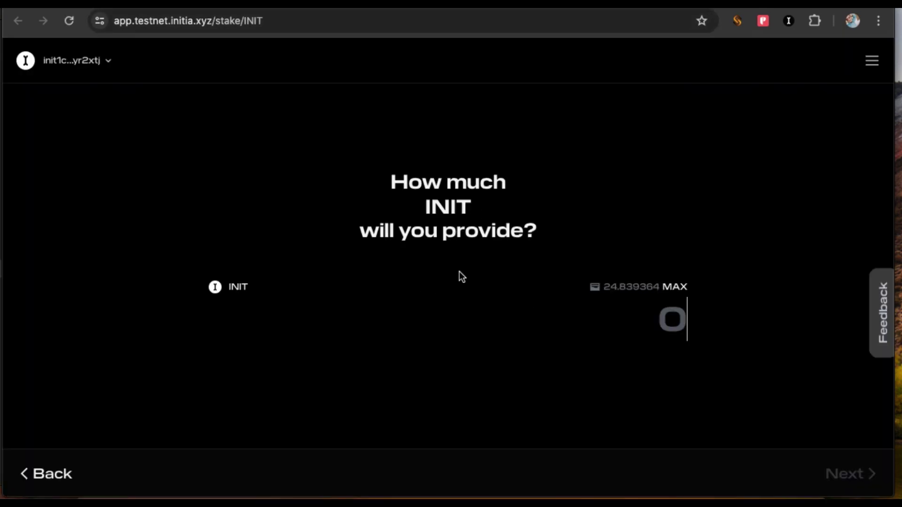
{"action": "type", "text": "1"}
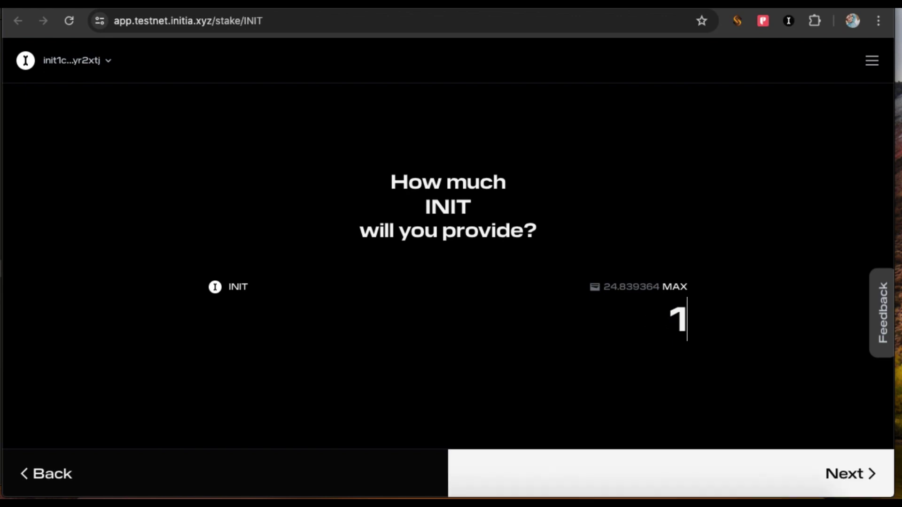
{"action": "left_click", "coordinate": [836, 469]}
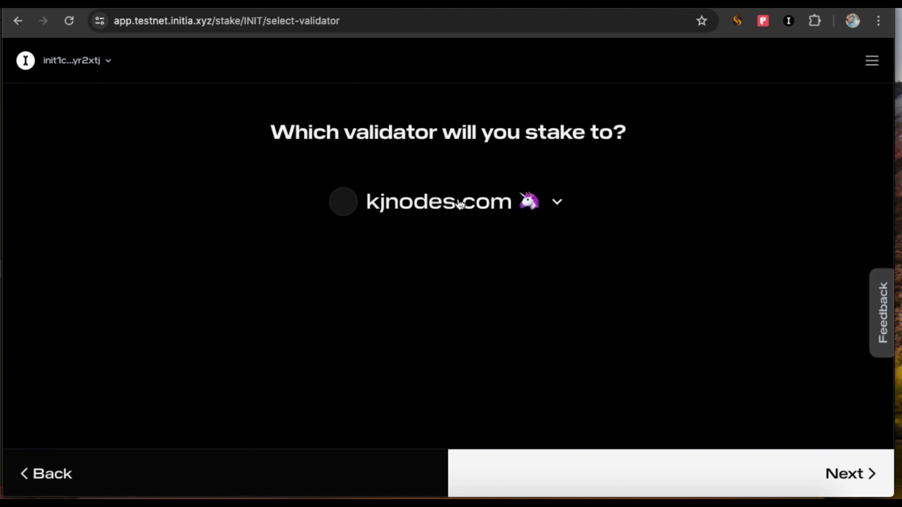
{"action": "left_click", "coordinate": [856, 477]}
{"action": "left_click", "coordinate": [801, 467]}
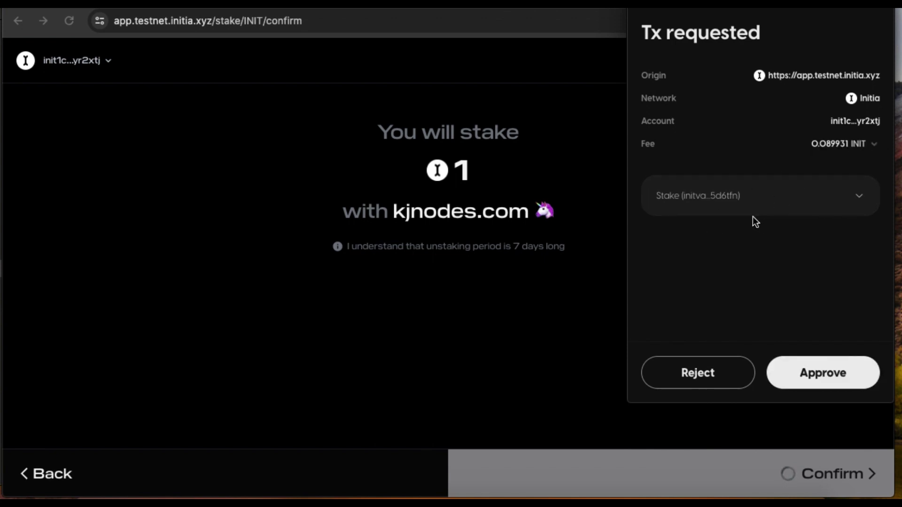
- Change the transaction fee token to ETH, approve the stake request and leave the staking result page
{"action": "left_click", "coordinate": [876, 148]}
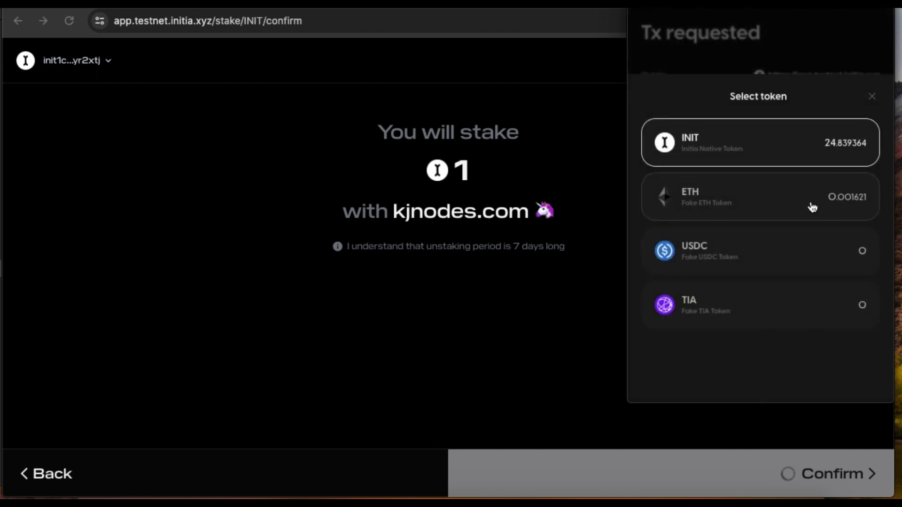
{"action": "left_click", "coordinate": [812, 205]}
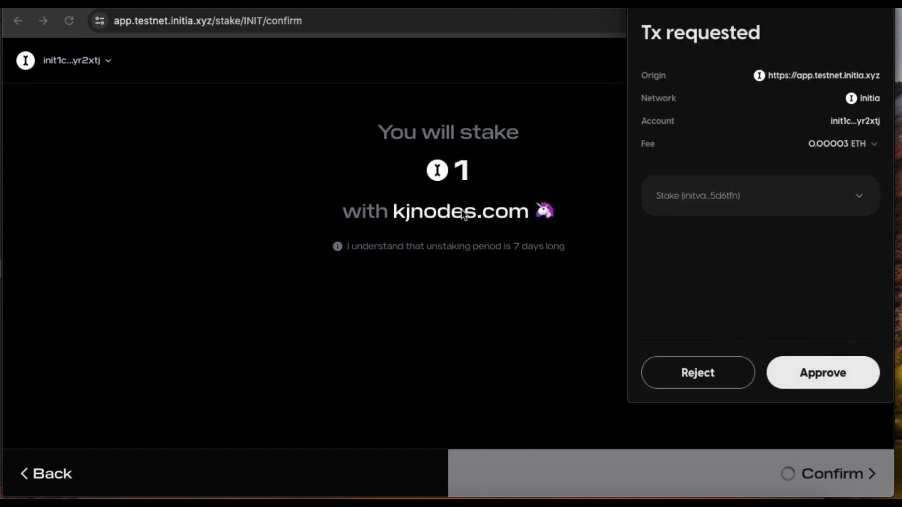
{"action": "left_click", "coordinate": [829, 373]}
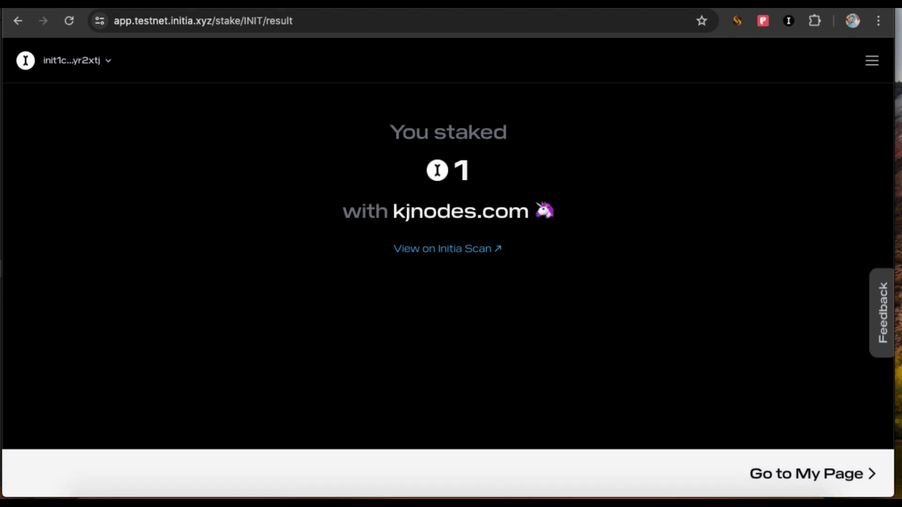
{"action": "left_click", "coordinate": [813, 474]}
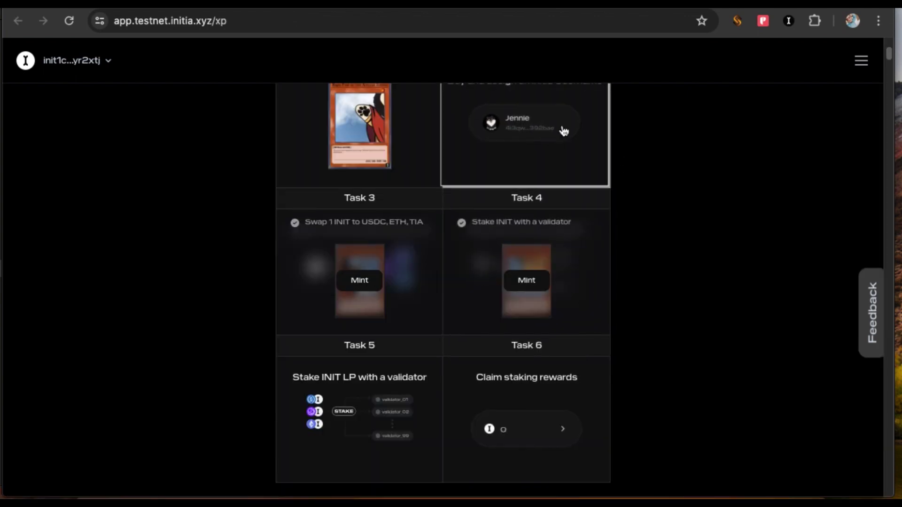
- Review the XP leaderboard and the connected wallet's asset balances, and close the wallet overview
{"action": "scroll", "coordinate": [450, 243], "scroll_direction": "down", "scroll_amount": 3}
{"action": "scroll", "coordinate": [450, 243], "scroll_direction": "down", "scroll_amount": 4}
{"action": "scroll", "coordinate": [545, 217], "scroll_direction": "down", "scroll_amount": 7}
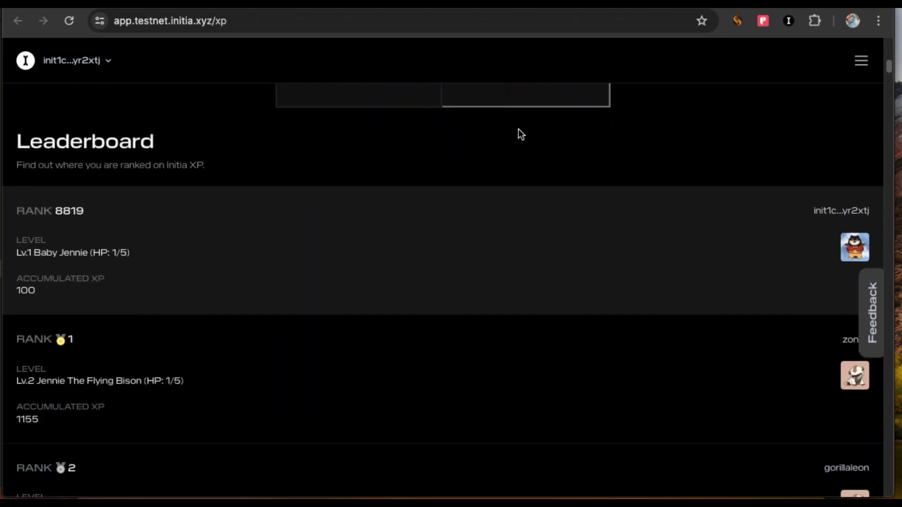
{"action": "scroll", "coordinate": [509, 190], "scroll_direction": "up", "scroll_amount": 18}
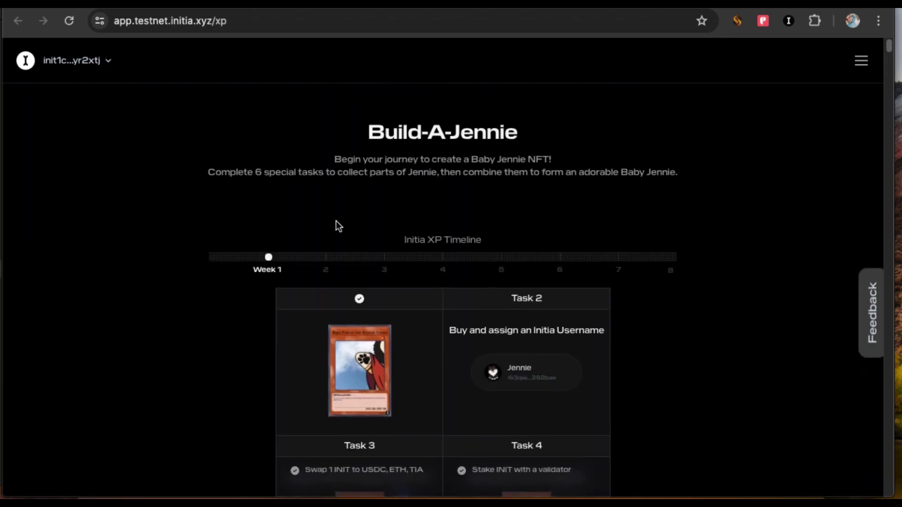
{"action": "left_click", "coordinate": [104, 63]}
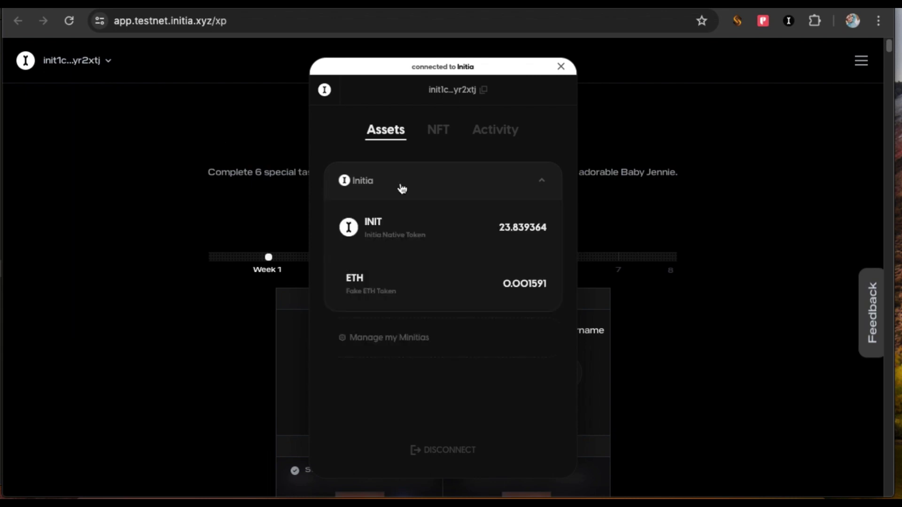
{"action": "left_click", "coordinate": [563, 65]}
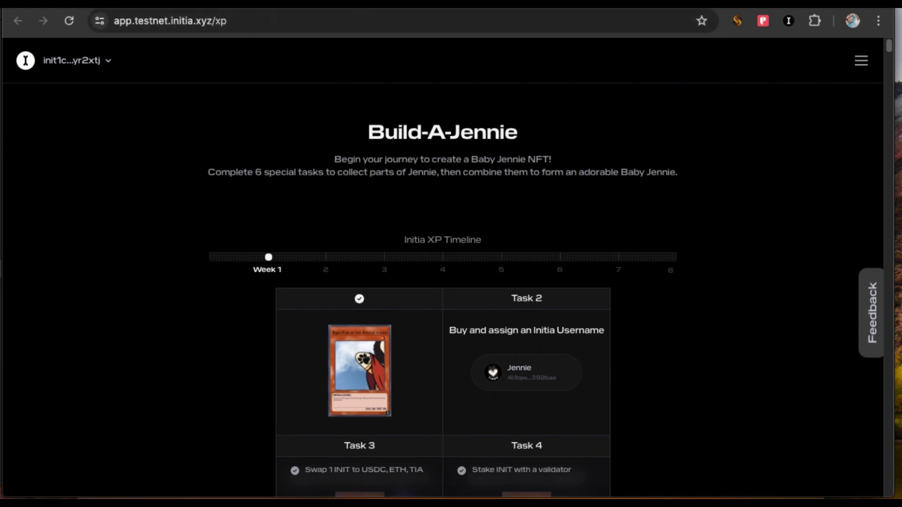
- Switch via the campaign notes to the Glacier points page and review the tasks for earning Glacier Points
{"action": "key", "text": "super+Tab"}
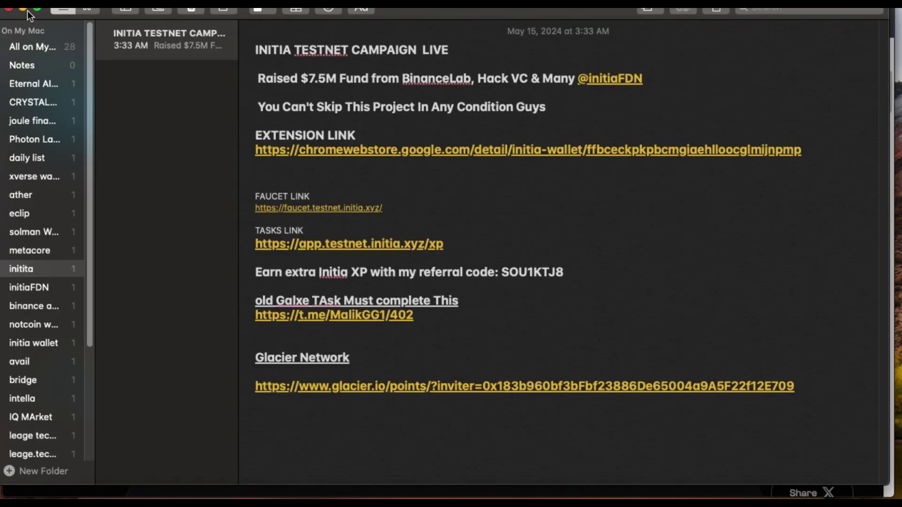
{"action": "key", "text": "super+Tab"}
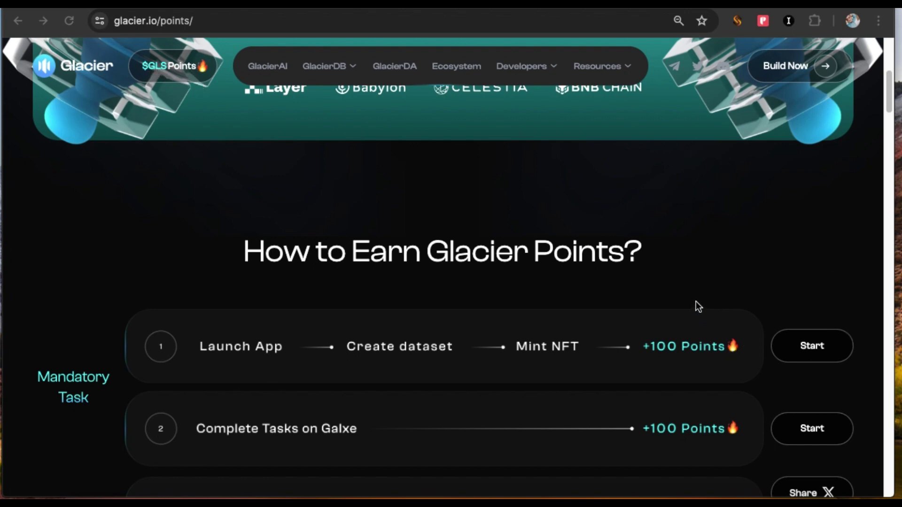
{"action": "scroll", "coordinate": [656, 238], "scroll_direction": "down", "scroll_amount": 3}
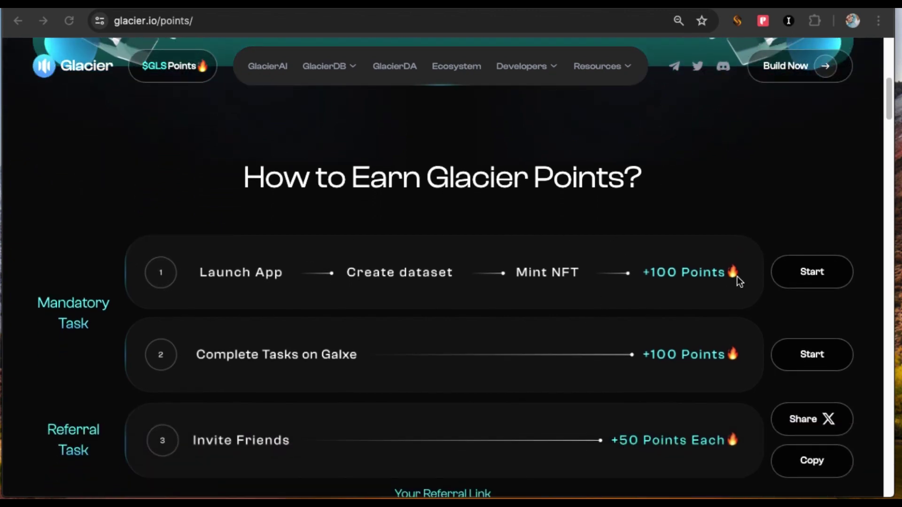
{"action": "scroll", "coordinate": [737, 280], "scroll_direction": "down", "scroll_amount": 10}
{"action": "scroll", "coordinate": [630, 236], "scroll_direction": "up", "scroll_amount": 10}
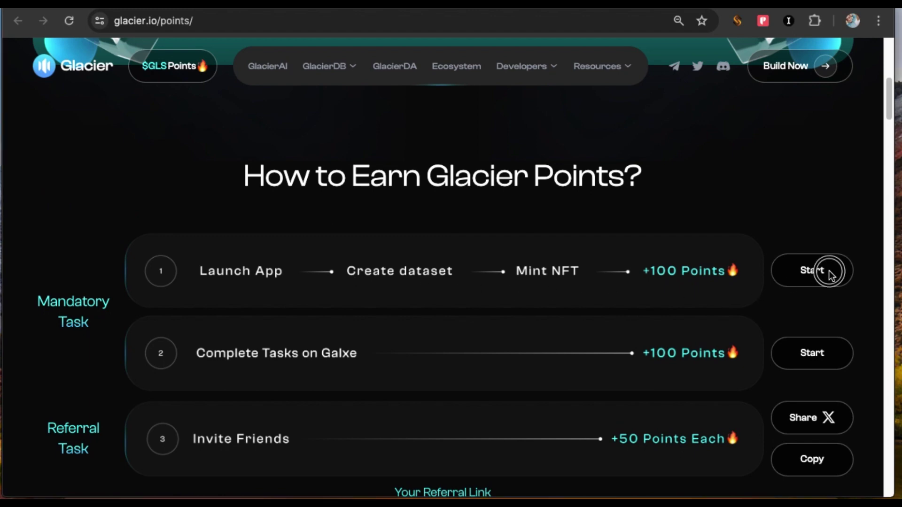
- Start the mandatory Launch App task and the Galxe task on the Glacier points page
{"action": "left_click", "coordinate": [811, 271]}
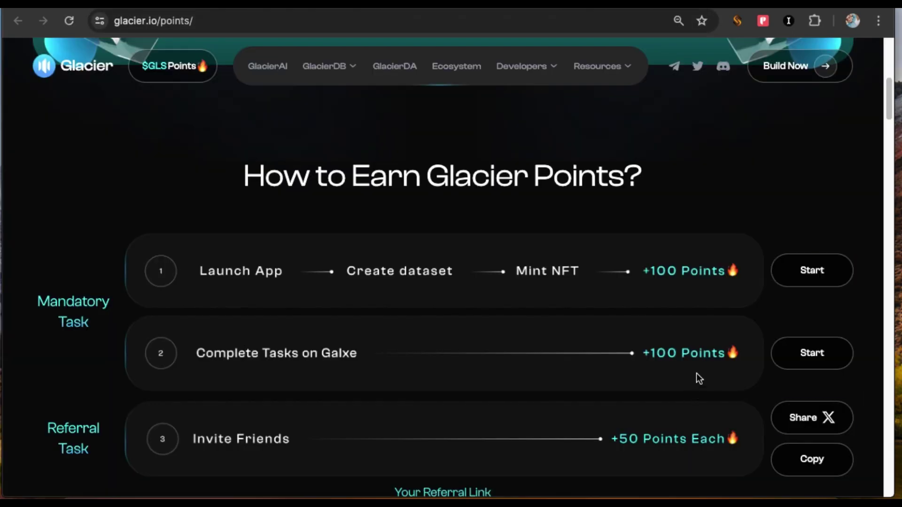
{"action": "scroll", "coordinate": [529, 286], "scroll_direction": "down", "scroll_amount": 3}
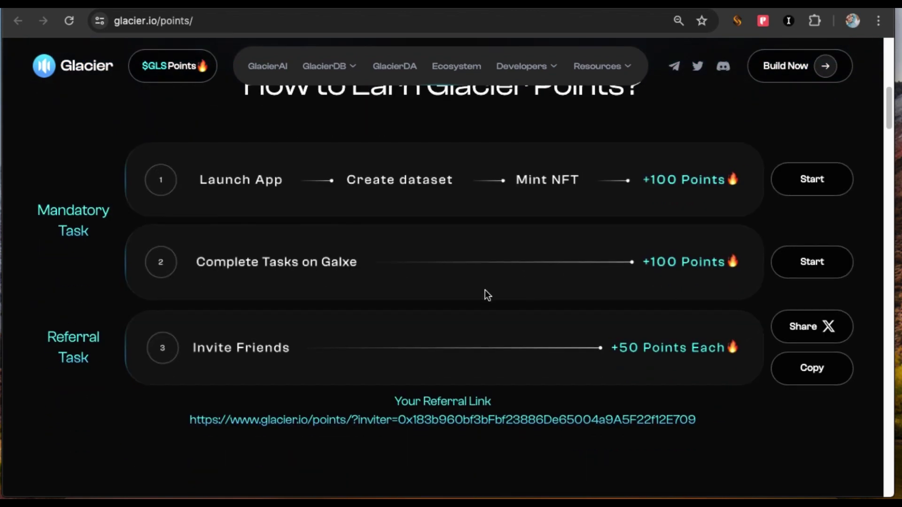
{"action": "left_click", "coordinate": [820, 263]}
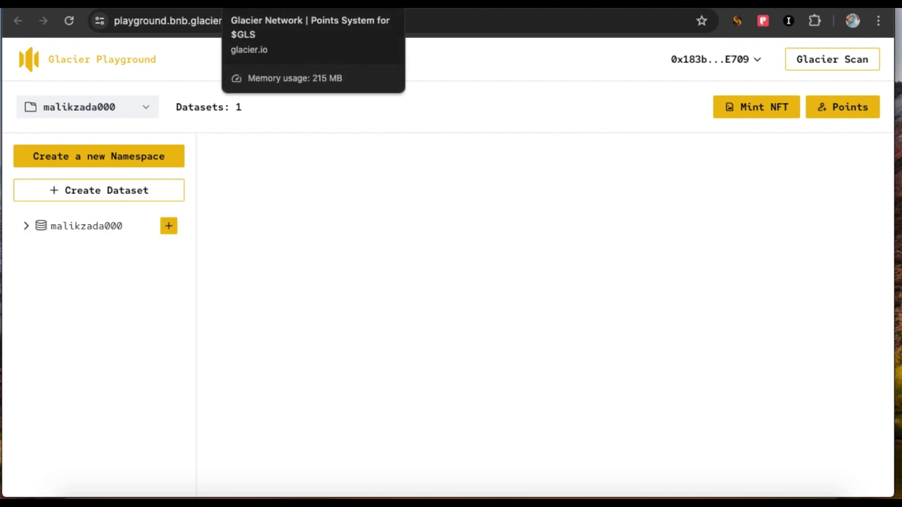
- Try to create a namespace in Glacier Playground with the suggested saved username, sign the wallet request and close the form
{"action": "left_click", "coordinate": [112, 158]}
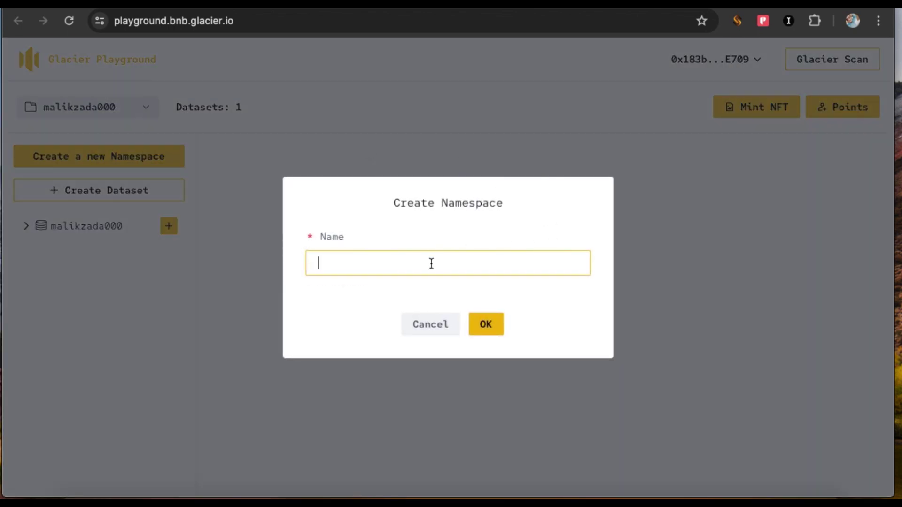
{"action": "type", "text": "malik"}
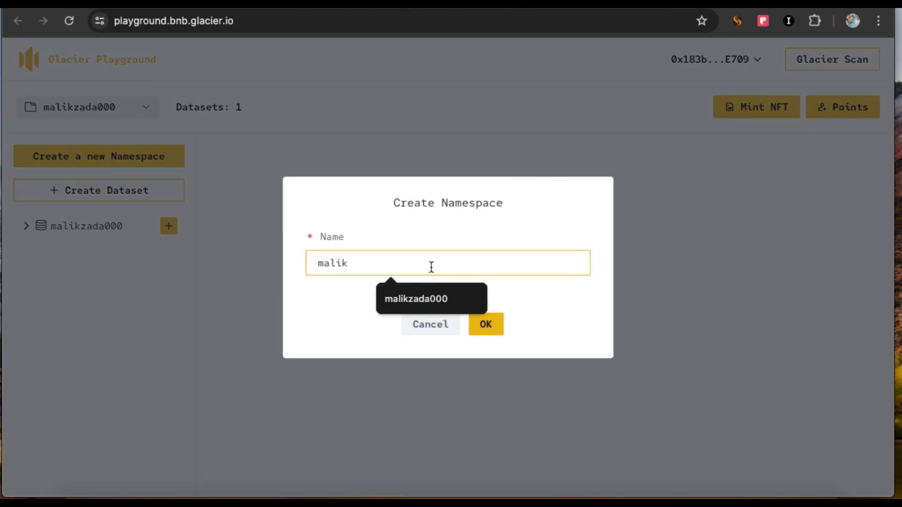
{"action": "left_click", "coordinate": [433, 310]}
{"action": "left_click", "coordinate": [489, 328]}
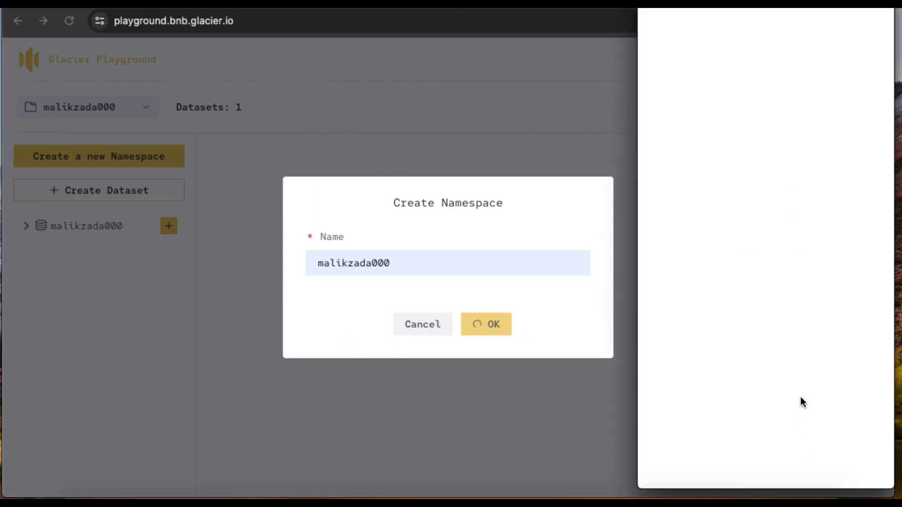
{"action": "left_click", "coordinate": [774, 458]}
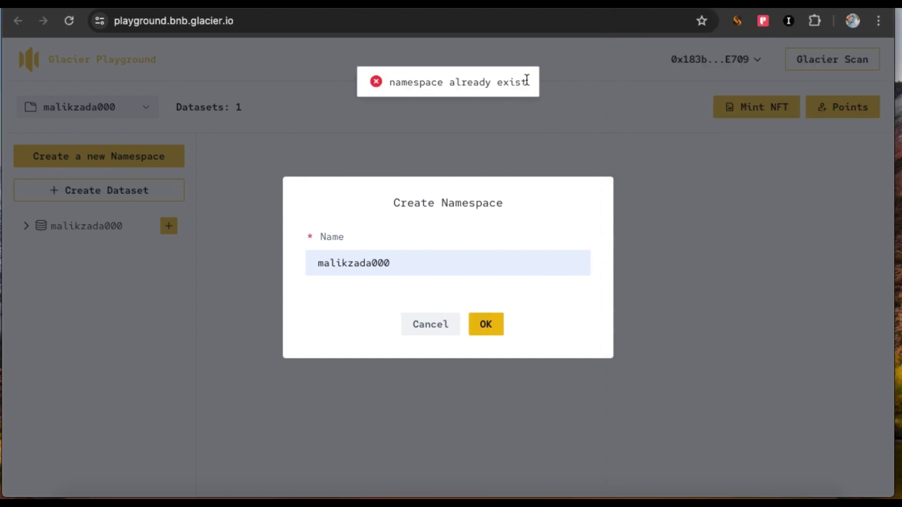
{"action": "left_click", "coordinate": [424, 323]}
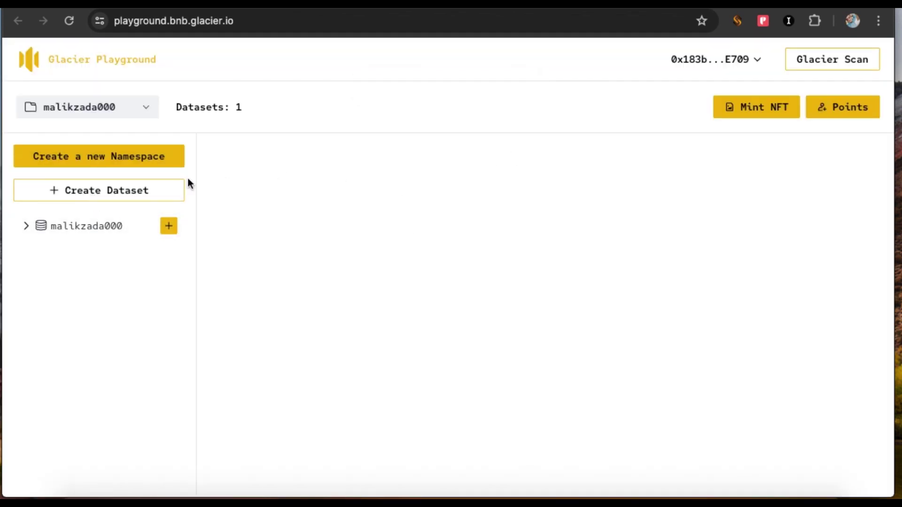
{"action": "left_click", "coordinate": [136, 197]}
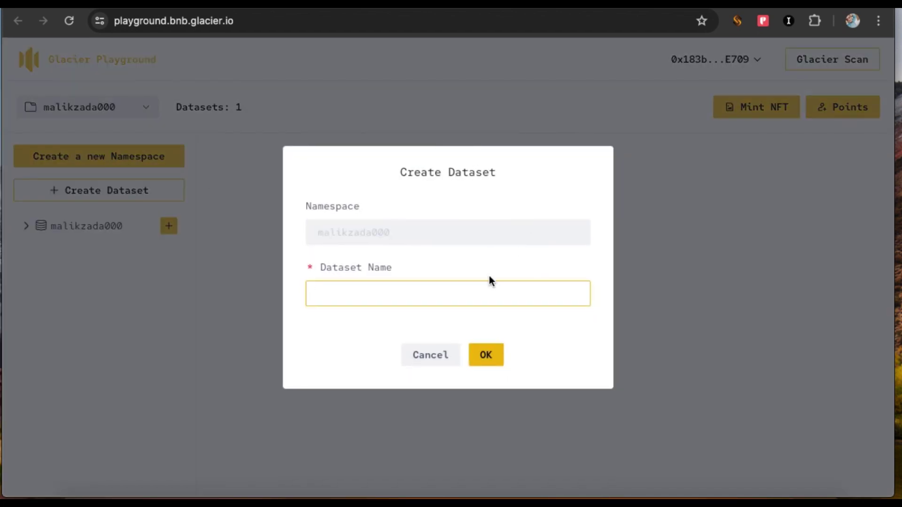
{"action": "left_click", "coordinate": [372, 226]}
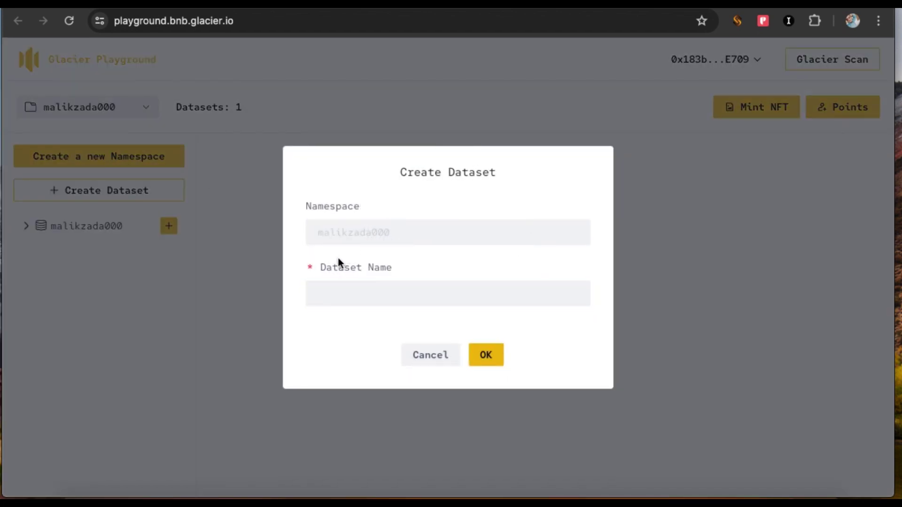
{"action": "left_click", "coordinate": [370, 298]}
{"action": "left_click", "coordinate": [402, 324]}
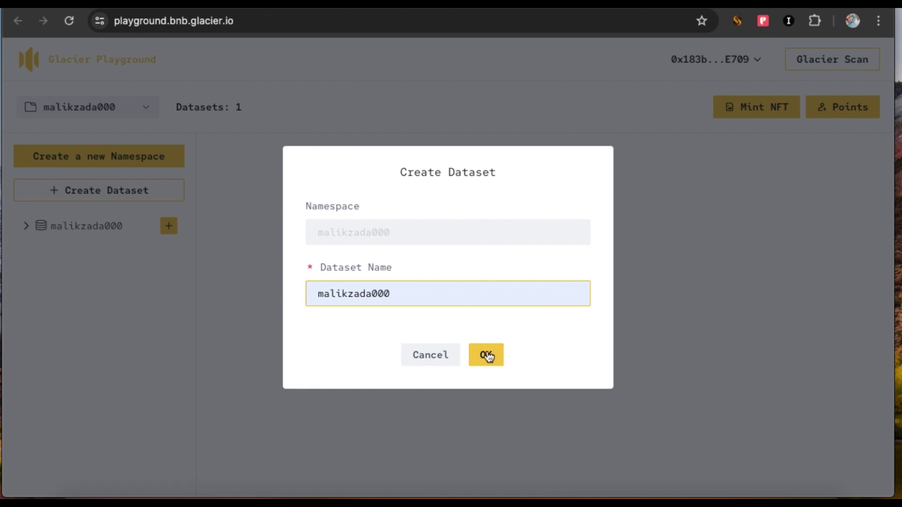
{"action": "left_click", "coordinate": [433, 357]}
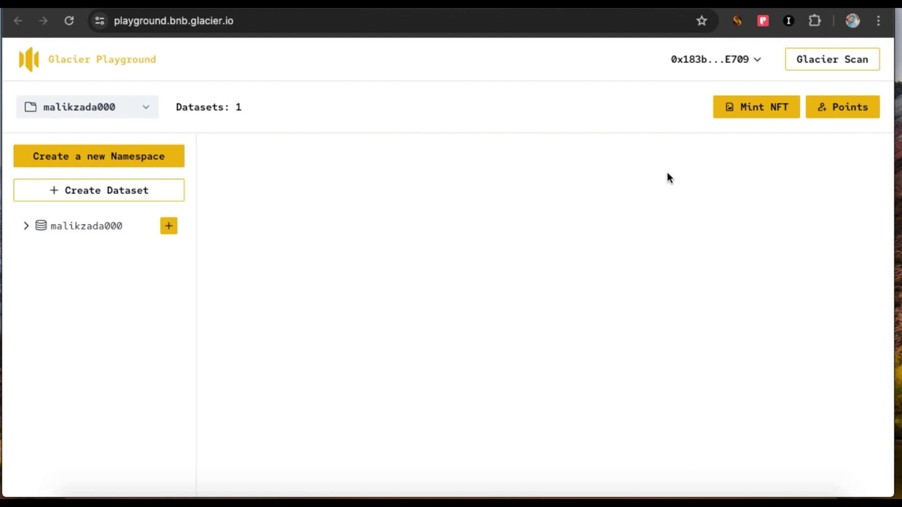
- Open the NFT Mint page, start minting an NFT and select the collection inside the existing namespace and dataset
{"action": "left_click", "coordinate": [774, 114]}
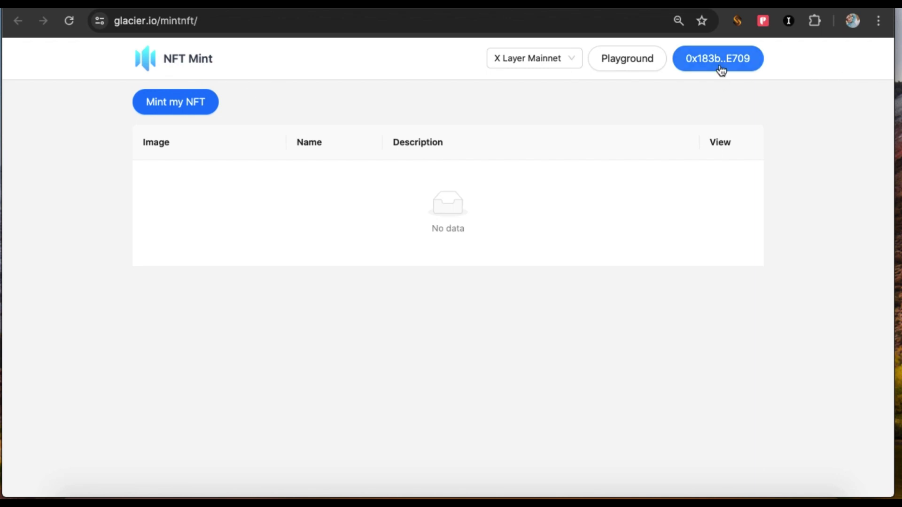
{"action": "left_click", "coordinate": [165, 105]}
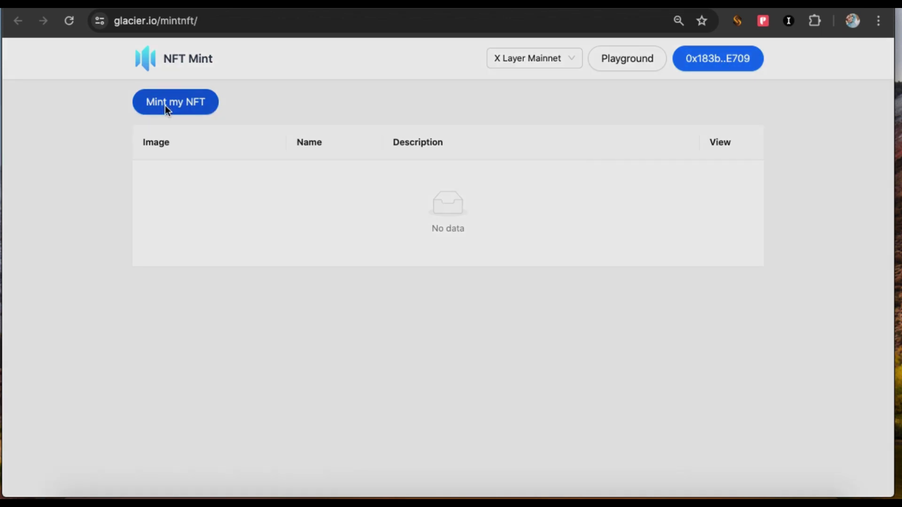
{"action": "left_click", "coordinate": [441, 181]}
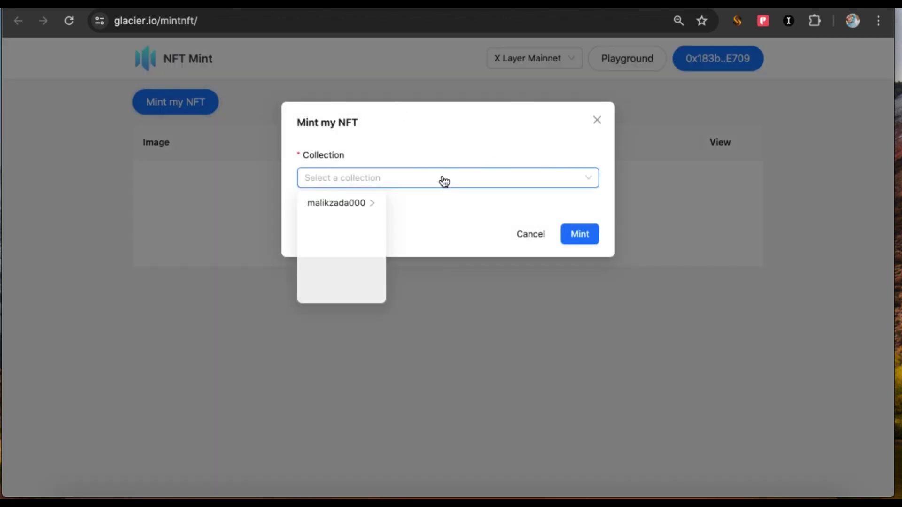
{"action": "left_click", "coordinate": [348, 205]}
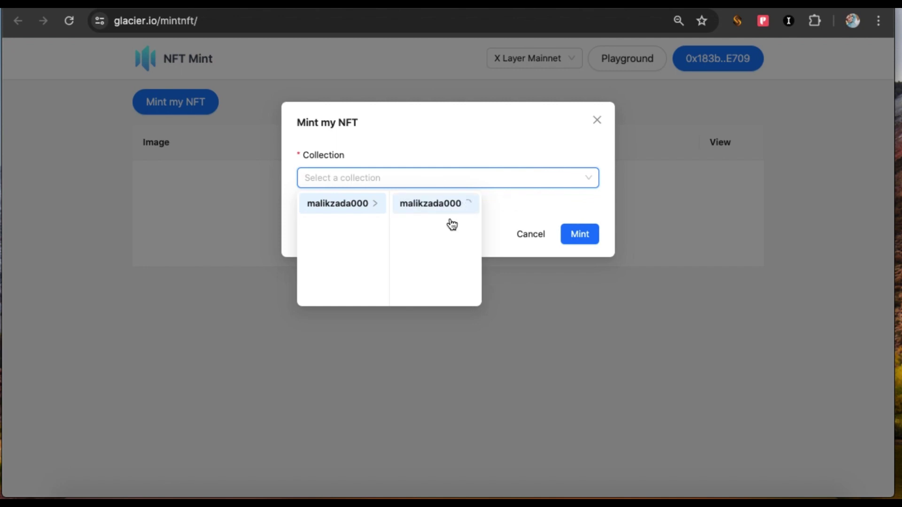
{"action": "left_click", "coordinate": [479, 205]}
{"action": "left_click", "coordinate": [512, 205]}
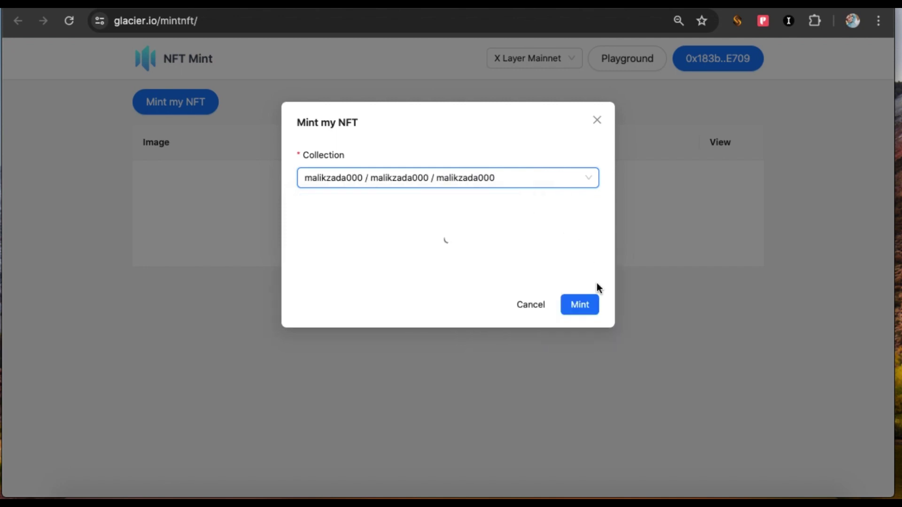
- Fill in the NFT's name and the description "is my nft", mint it and confirm the X Layer contract interaction in the wallet
{"action": "left_click", "coordinate": [396, 235]}
{"action": "left_click", "coordinate": [406, 260]}
{"action": "scroll", "coordinate": [624, 178], "scroll_direction": "down", "scroll_amount": 3}
{"action": "left_click", "coordinate": [576, 461]}
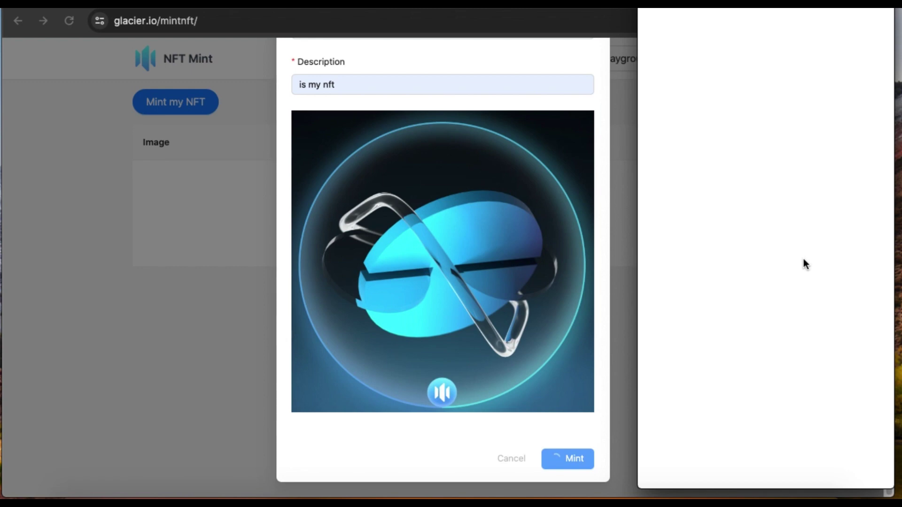
{"action": "left_click", "coordinate": [832, 464]}
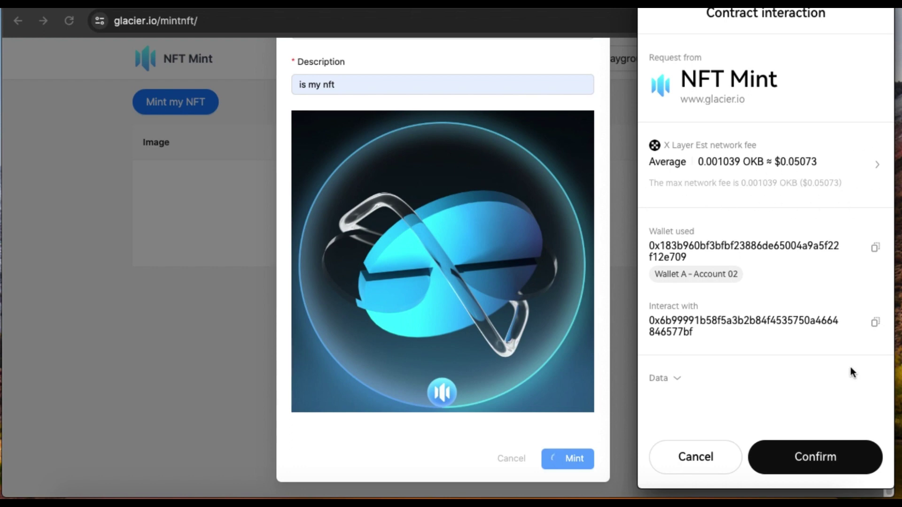
{"action": "left_click", "coordinate": [818, 454]}
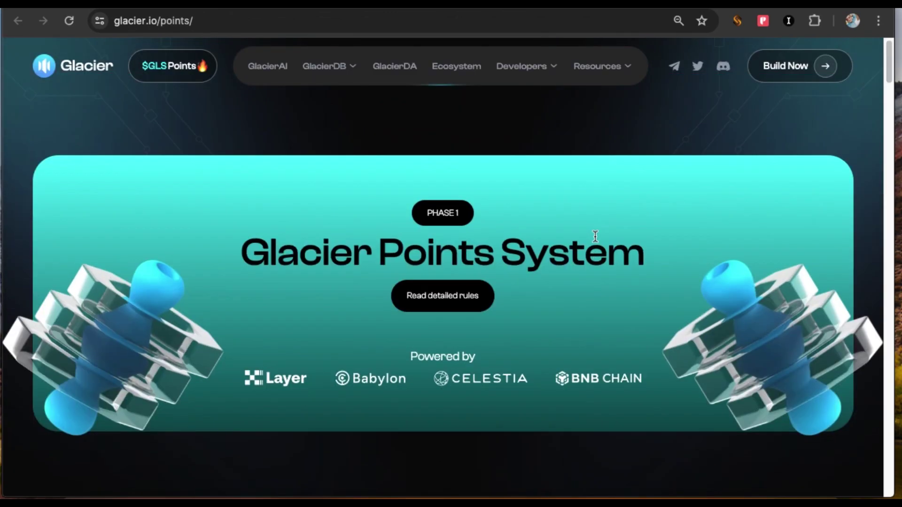
- Review the Glacier points page and the task list of the Glacier Points System quest on Galxe
{"action": "scroll", "coordinate": [596, 232], "scroll_direction": "down", "scroll_amount": 10}
{"action": "scroll", "coordinate": [596, 232], "scroll_direction": "up", "scroll_amount": 3}
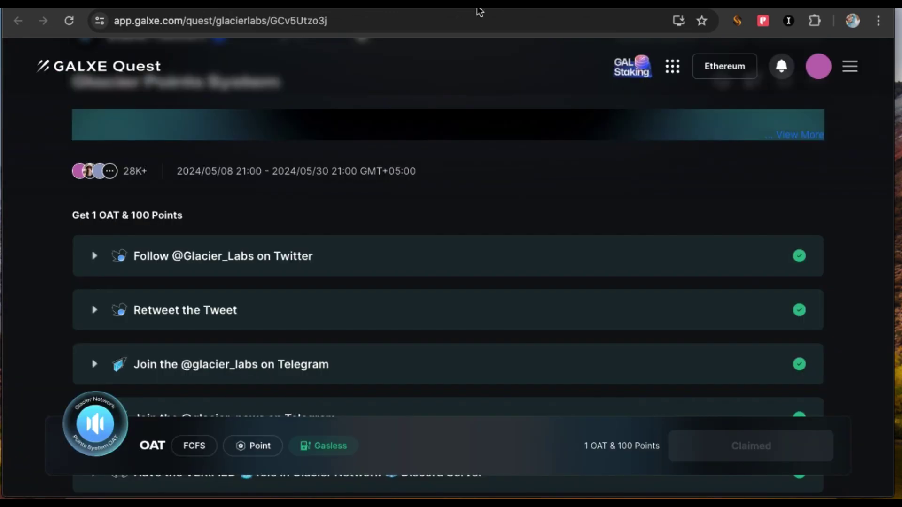
{"action": "scroll", "coordinate": [667, 343], "scroll_direction": "down", "scroll_amount": 1}
- Copy the referral link for the Invite Friends task on the Glacier points page
{"action": "scroll", "coordinate": [497, 244], "scroll_direction": "down", "scroll_amount": 3}
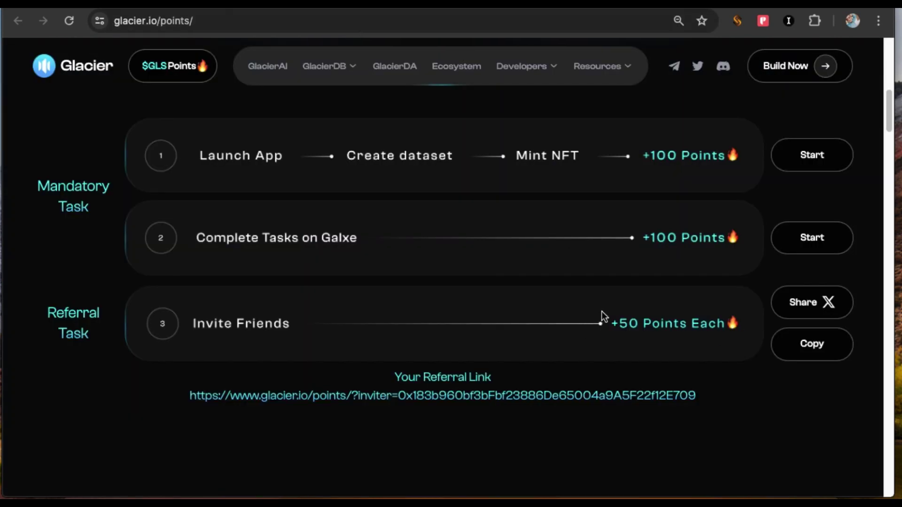
{"action": "scroll", "coordinate": [587, 291], "scroll_direction": "up", "scroll_amount": 3}
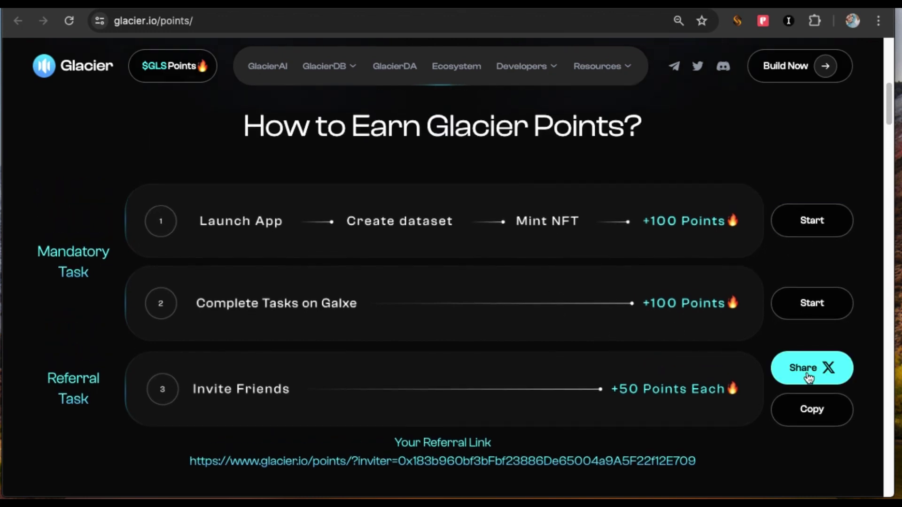
{"action": "left_click", "coordinate": [827, 414]}
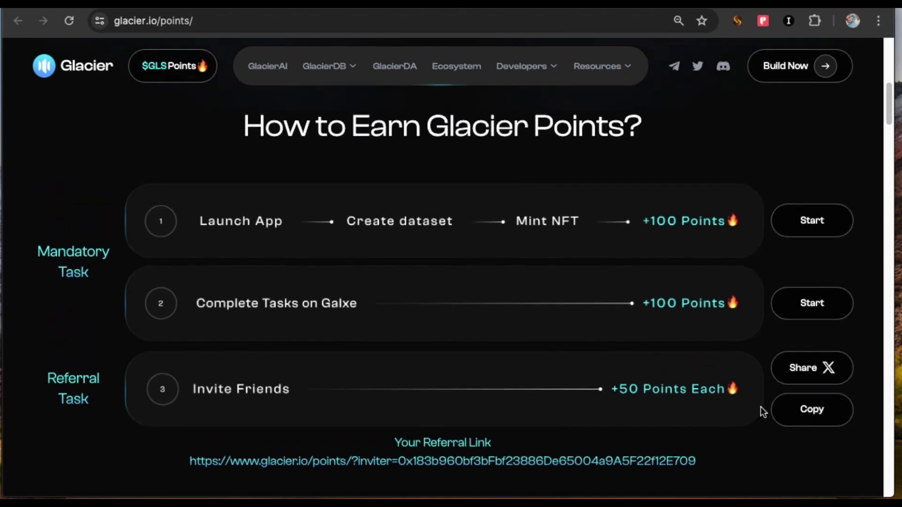
- Look through the remaining sections of the Glacier points page beyond the referral task and return to its heading
{"action": "scroll", "coordinate": [627, 365], "scroll_direction": "up", "scroll_amount": 3}
{"action": "scroll", "coordinate": [619, 357], "scroll_direction": "down", "scroll_amount": 9}
{"action": "left_click", "coordinate": [806, 264]}
{"action": "scroll", "coordinate": [488, 280], "scroll_direction": "down", "scroll_amount": 4}
{"action": "scroll", "coordinate": [564, 267], "scroll_direction": "down", "scroll_amount": 2}
{"action": "scroll", "coordinate": [658, 268], "scroll_direction": "up", "scroll_amount": 15}
{"action": "scroll", "coordinate": [551, 305], "scroll_direction": "up", "scroll_amount": 3}
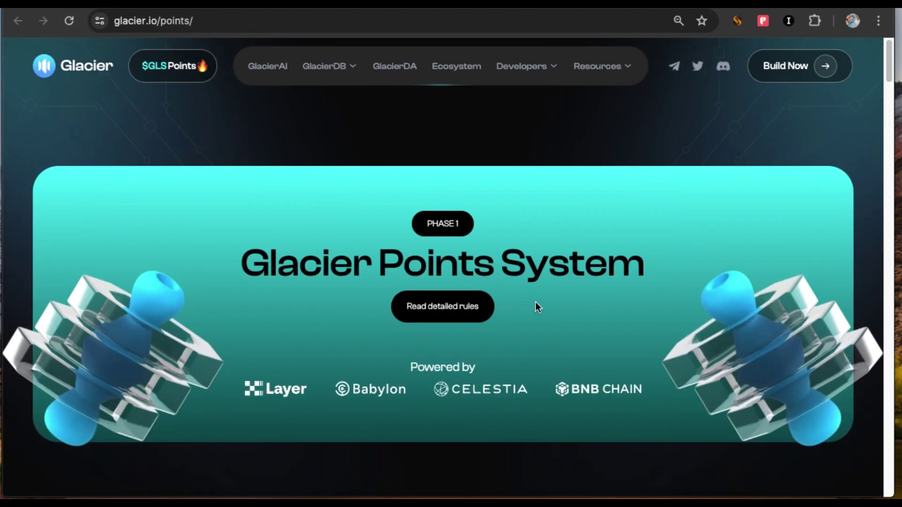